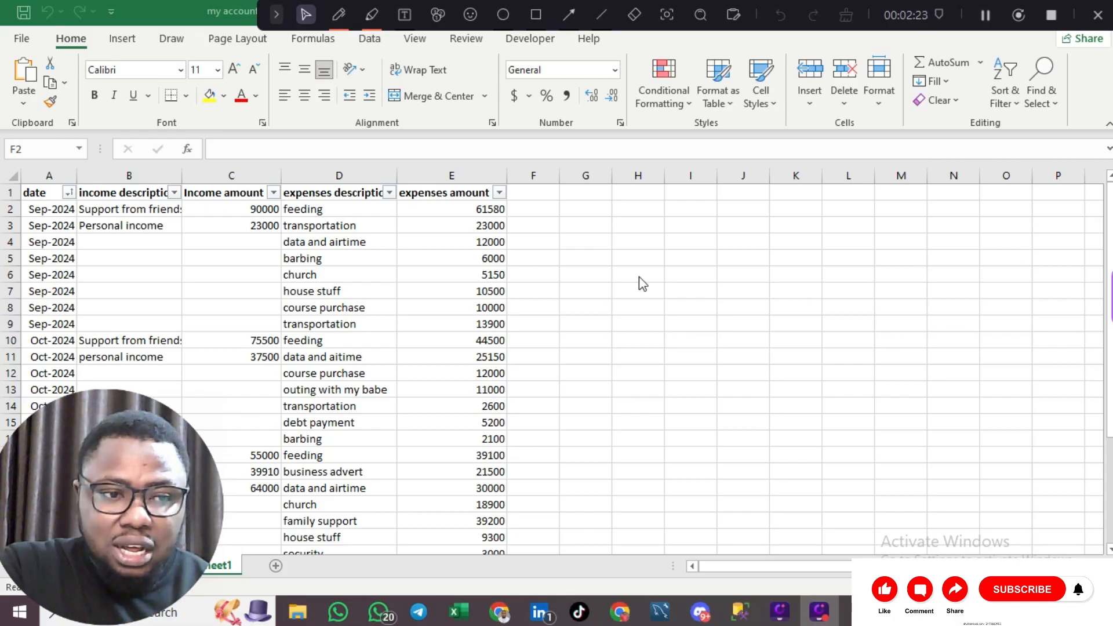
# - Apply the Number format to the Income amount column C
pyautogui.click(220, 165)
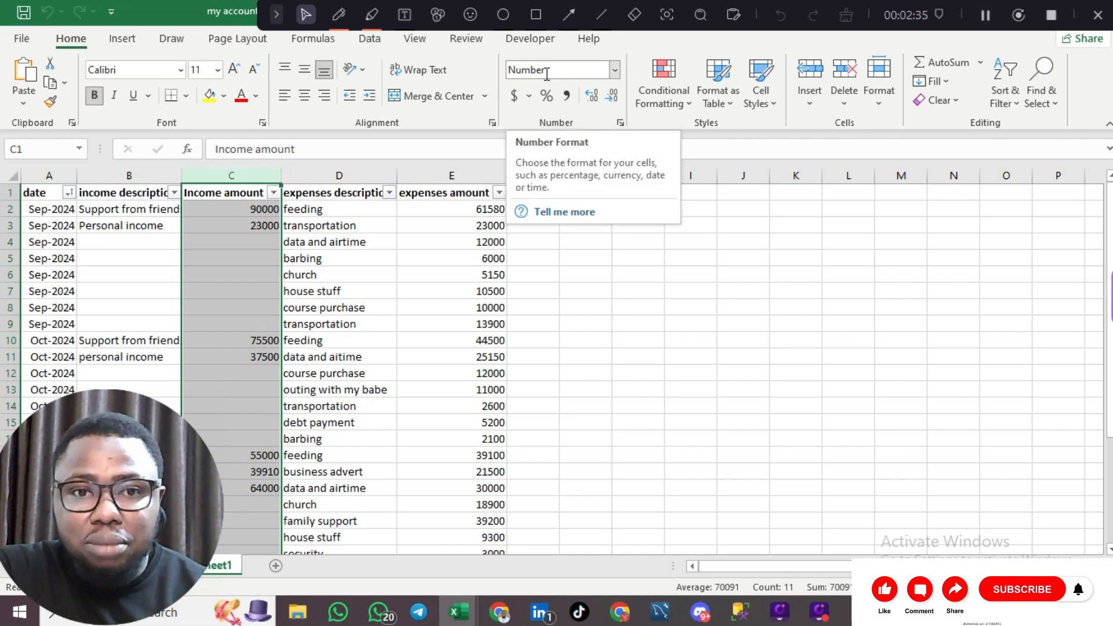
pyautogui.click(615, 70)
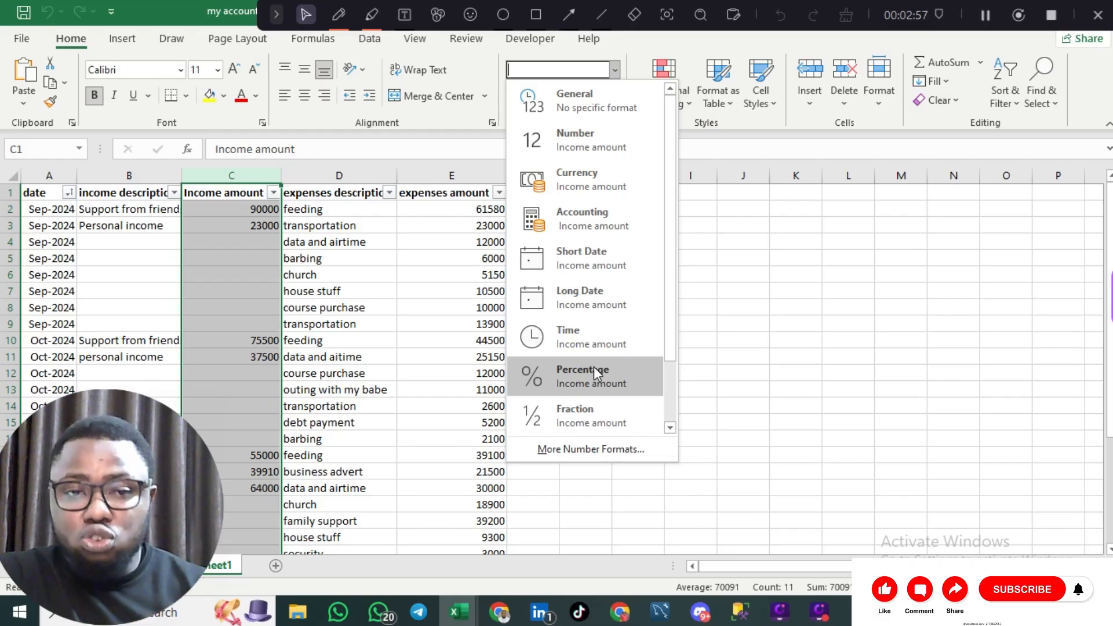
pyautogui.click(742, 174)
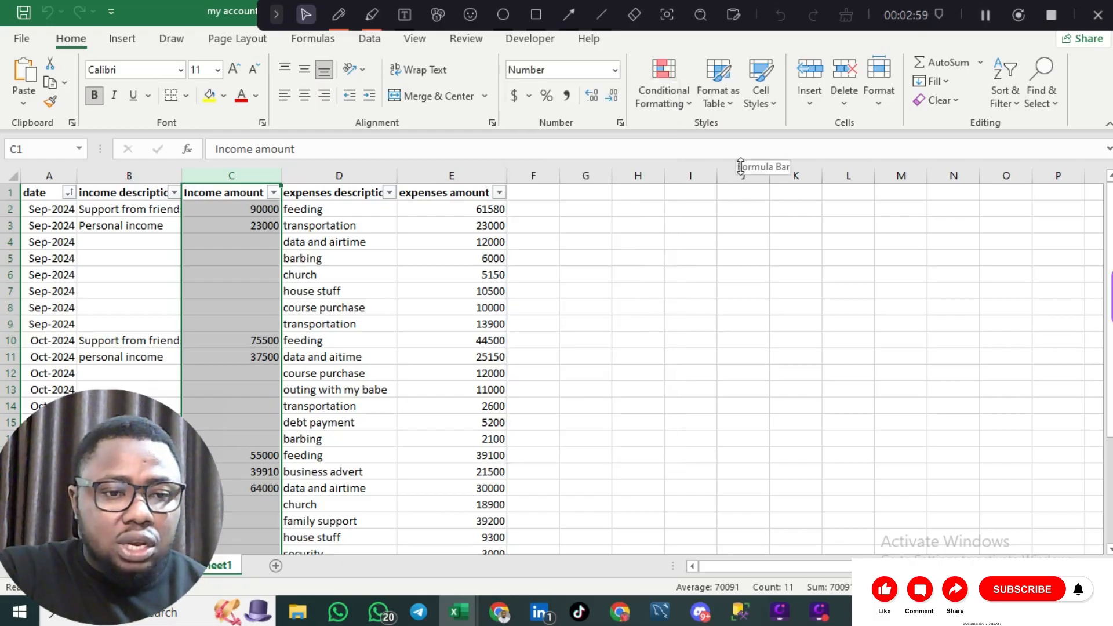
# - Apply the Number format to the expenses description column D as well
pyautogui.click(469, 176)
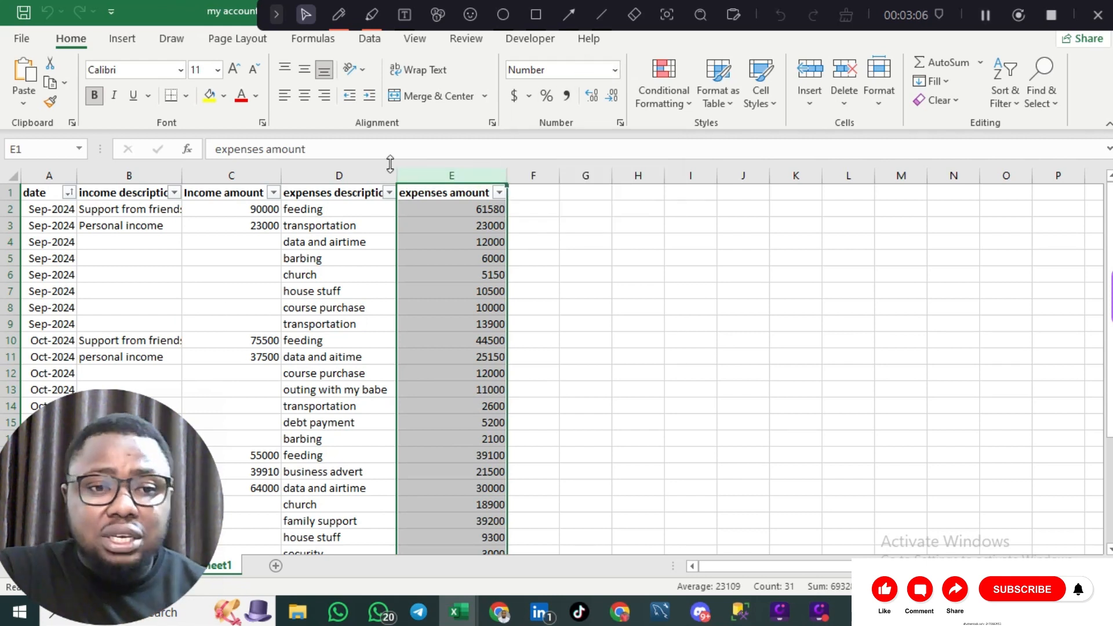
pyautogui.click(354, 166)
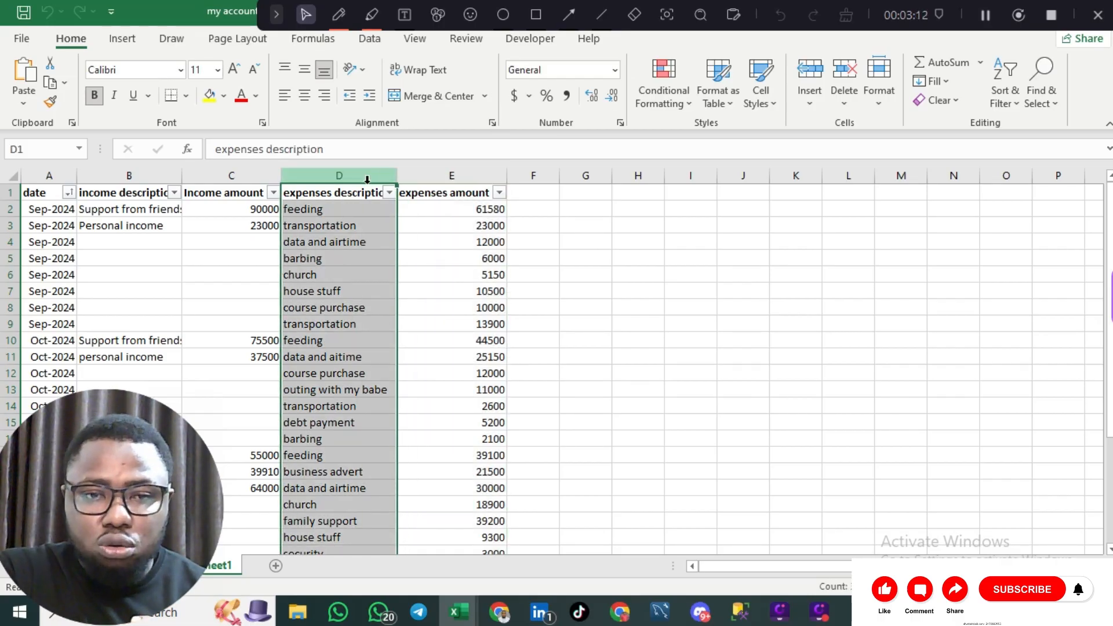
pyautogui.click(616, 71)
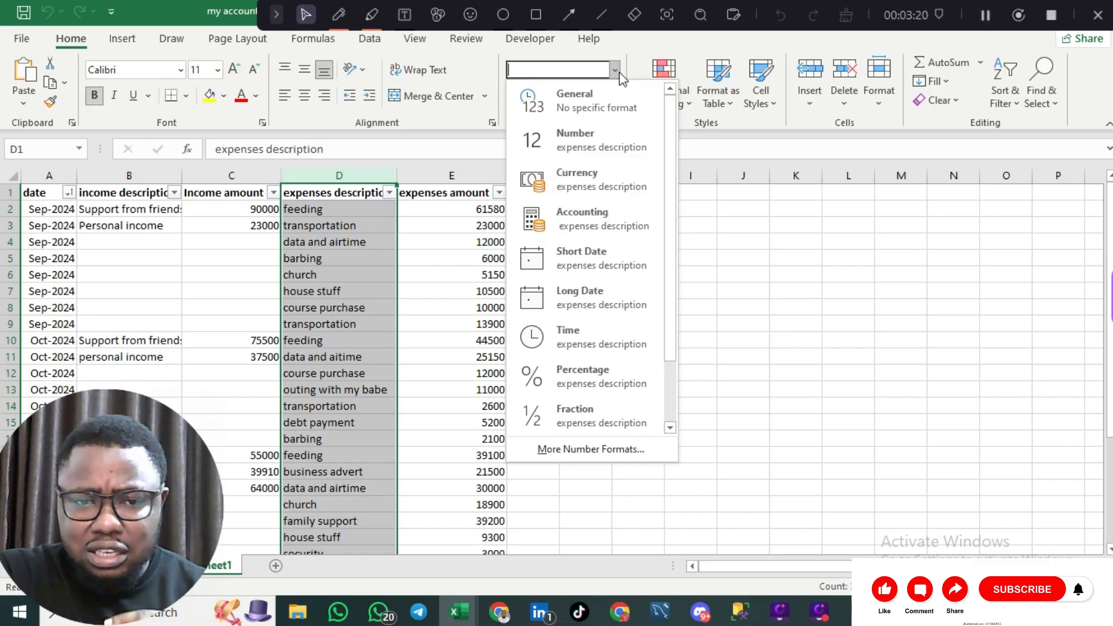
pyautogui.click(593, 134)
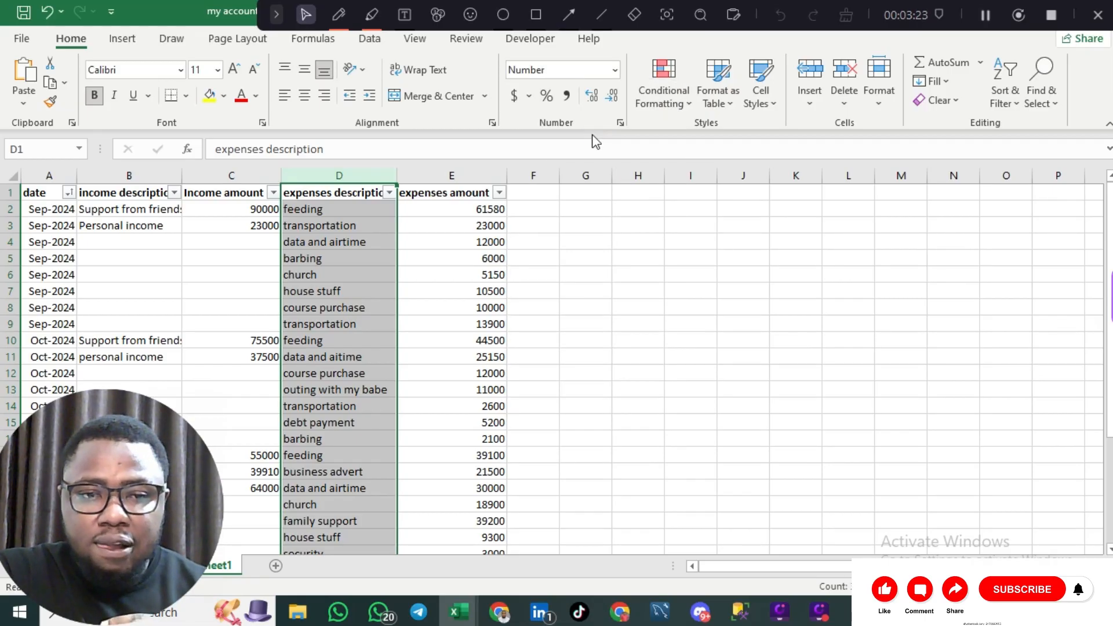
pyautogui.click(329, 221)
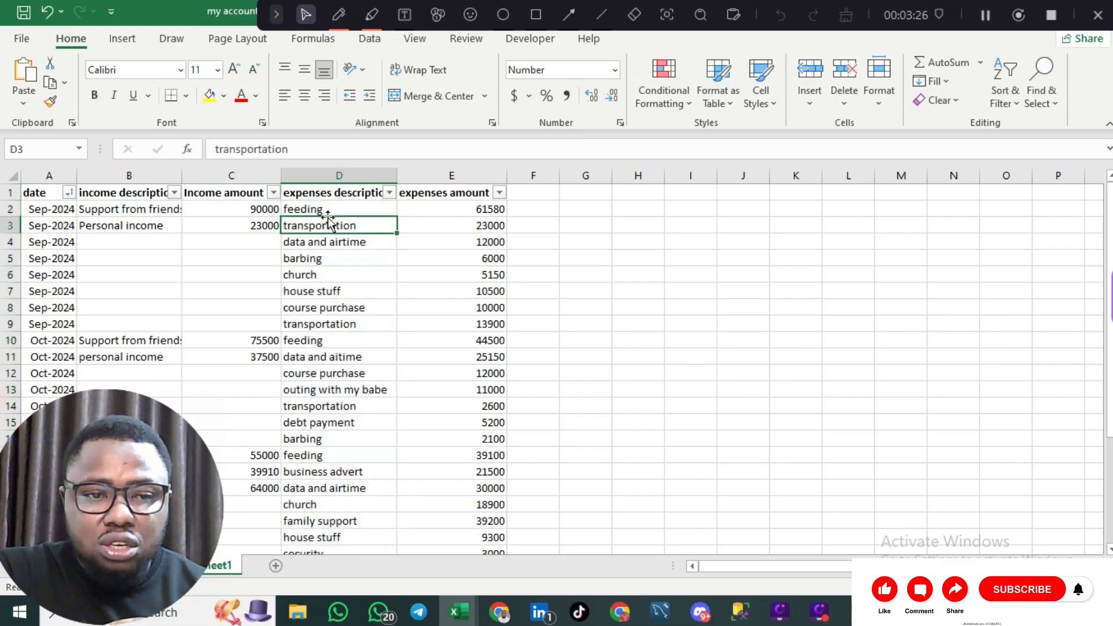
# - Check the text entries in D2 and D3 of the expenses description column
pyautogui.click(338, 207)
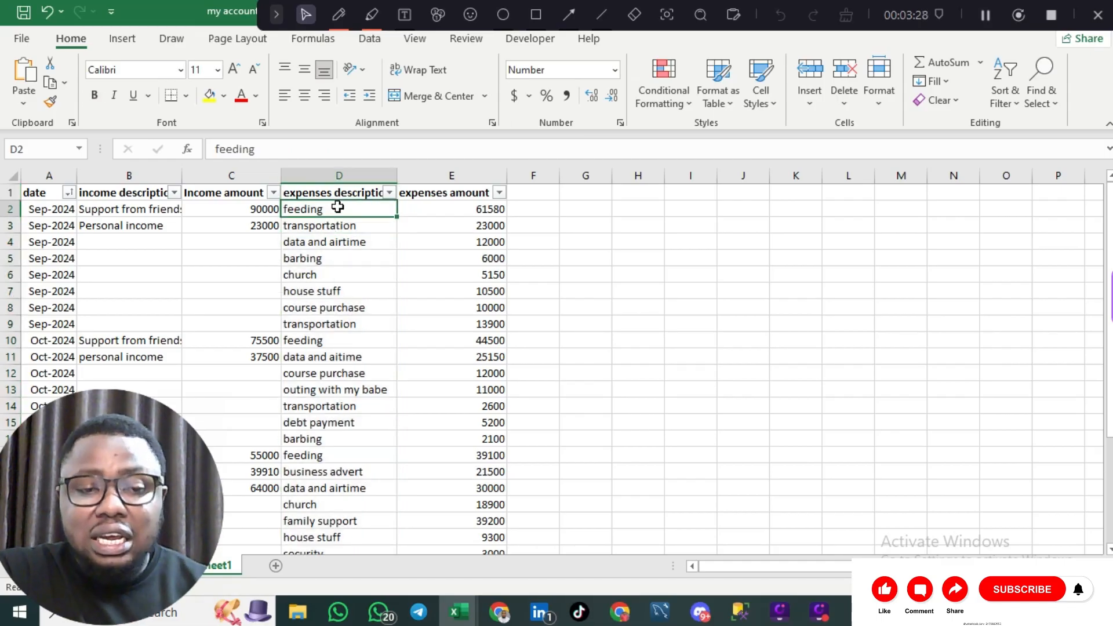
pyautogui.doubleClick(340, 207)
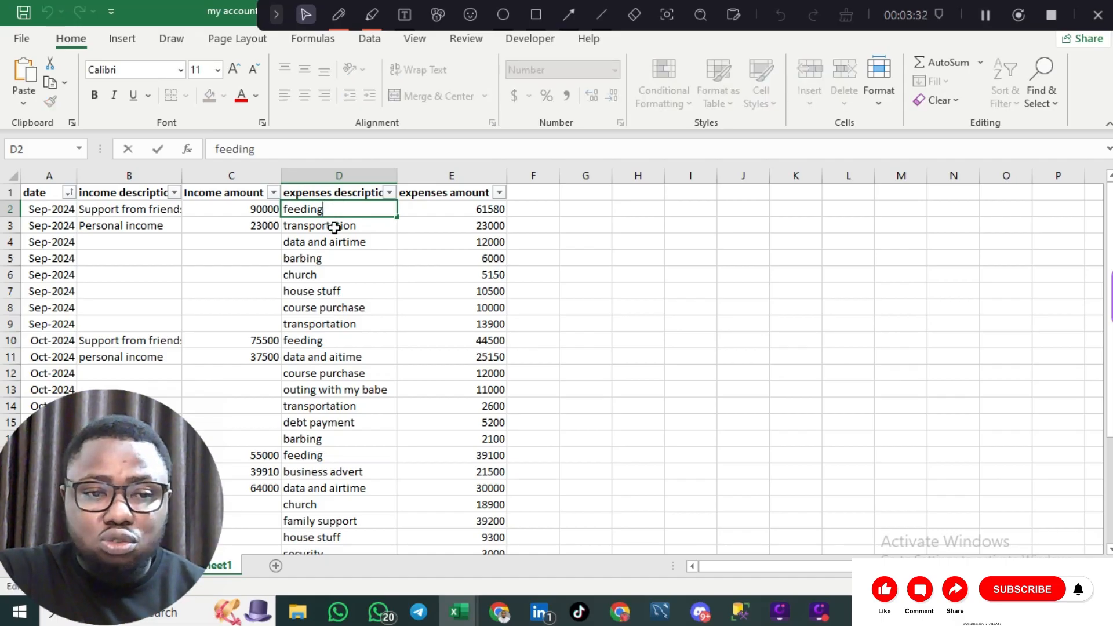
pyautogui.click(335, 227)
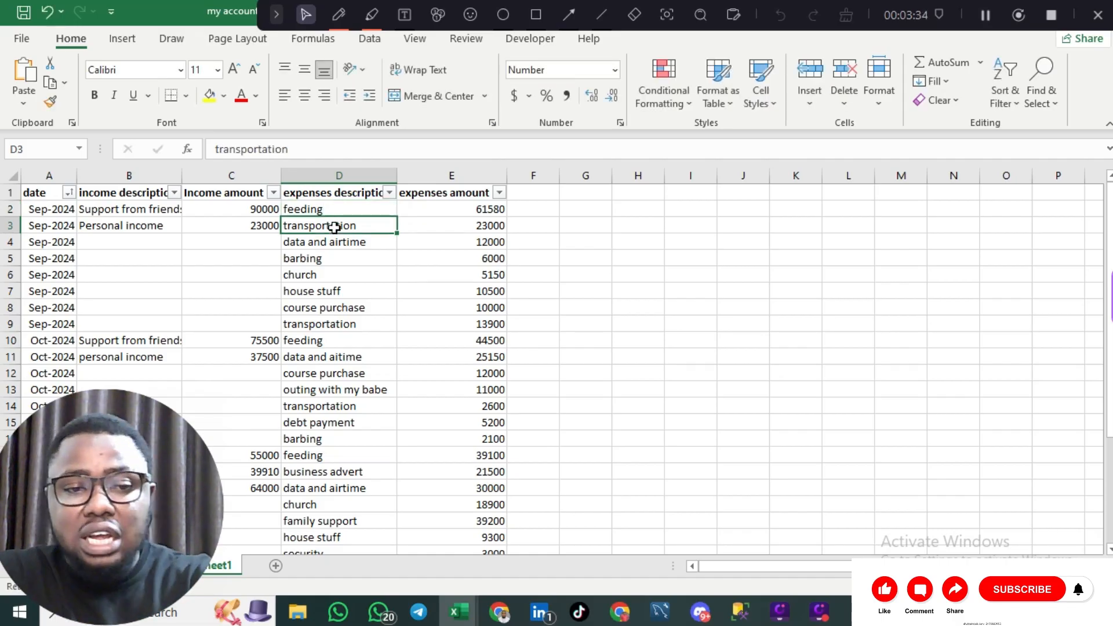
# - Enter =e2+d2 in cell F2, which returns #VALUE! because D2 holds text
pyautogui.click(539, 211)
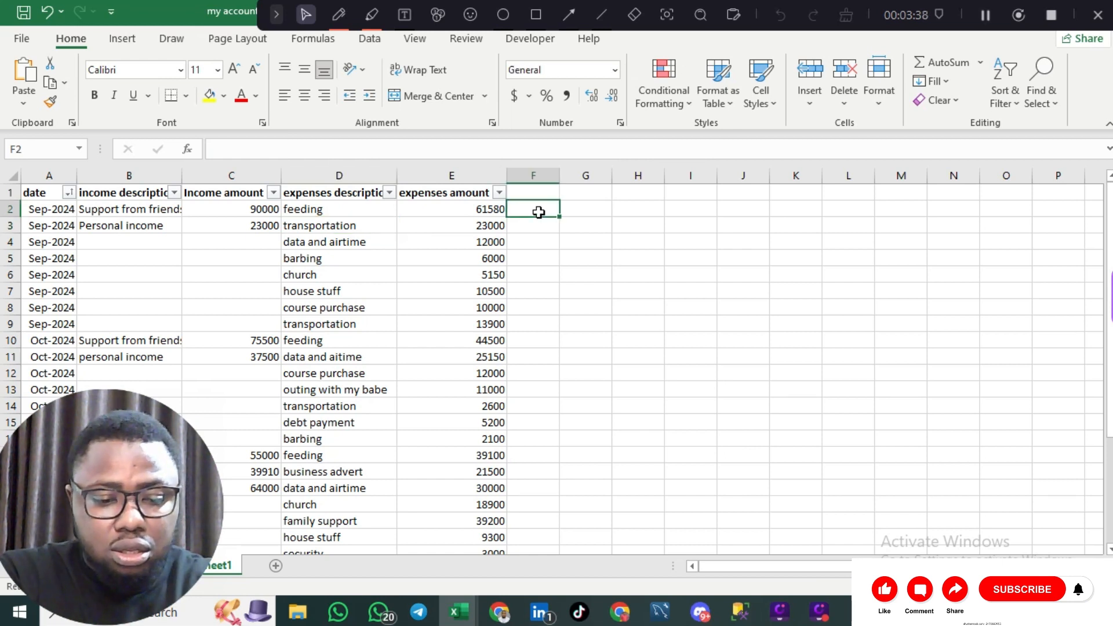
pyautogui.write('e')
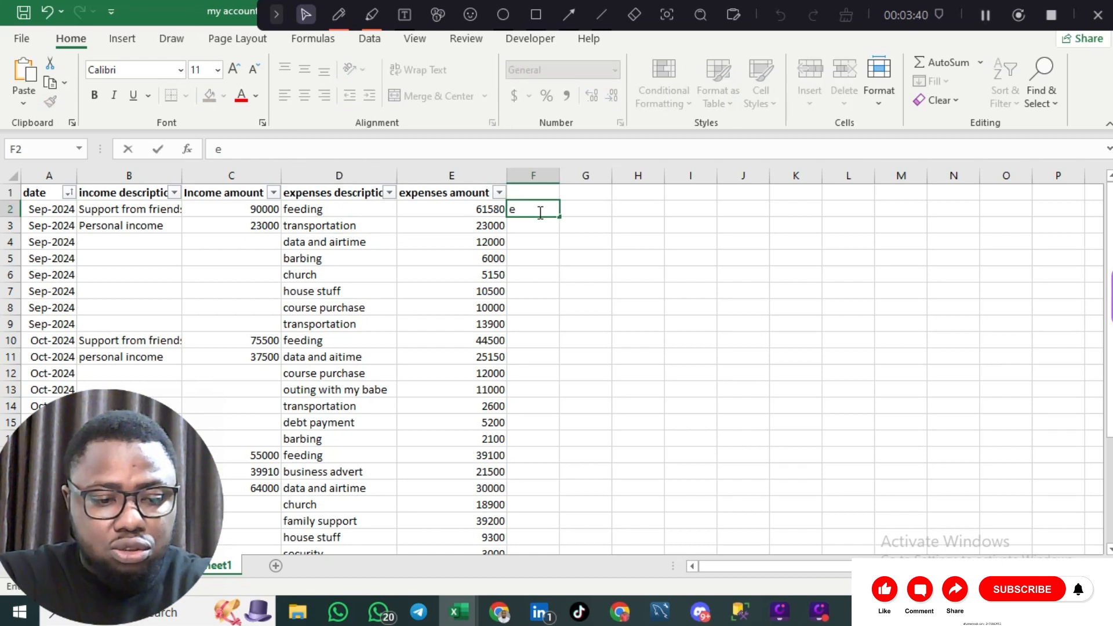
pyautogui.write('2=')
pyautogui.press('BackSpace')
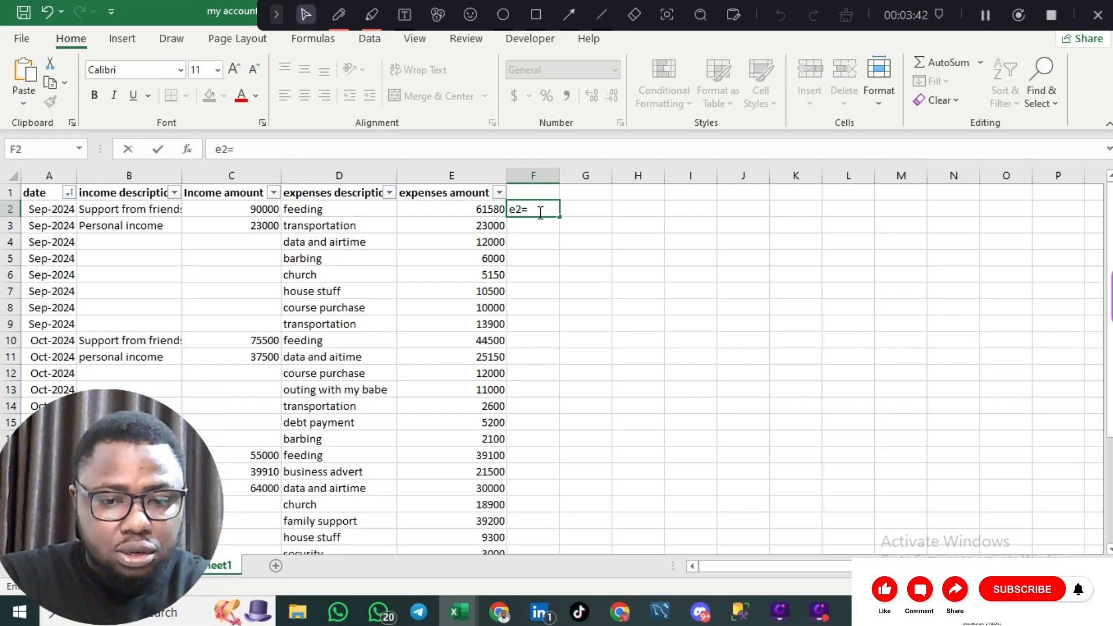
pyautogui.write('+')
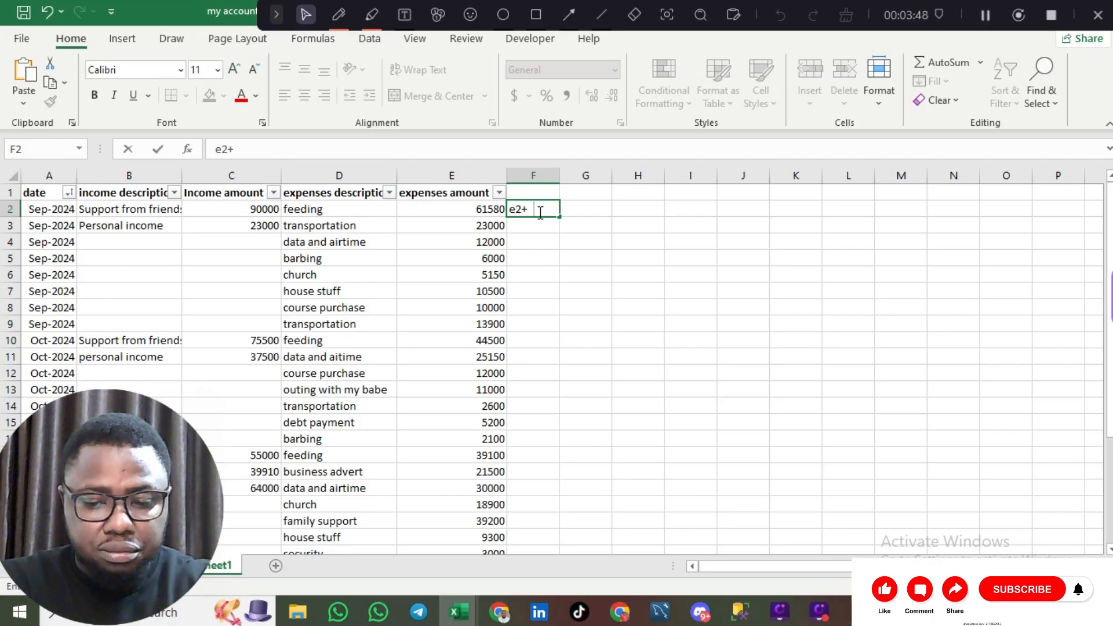
pyautogui.press('Left')
pyautogui.press('Left')
pyautogui.press('Left')
pyautogui.press('Left')
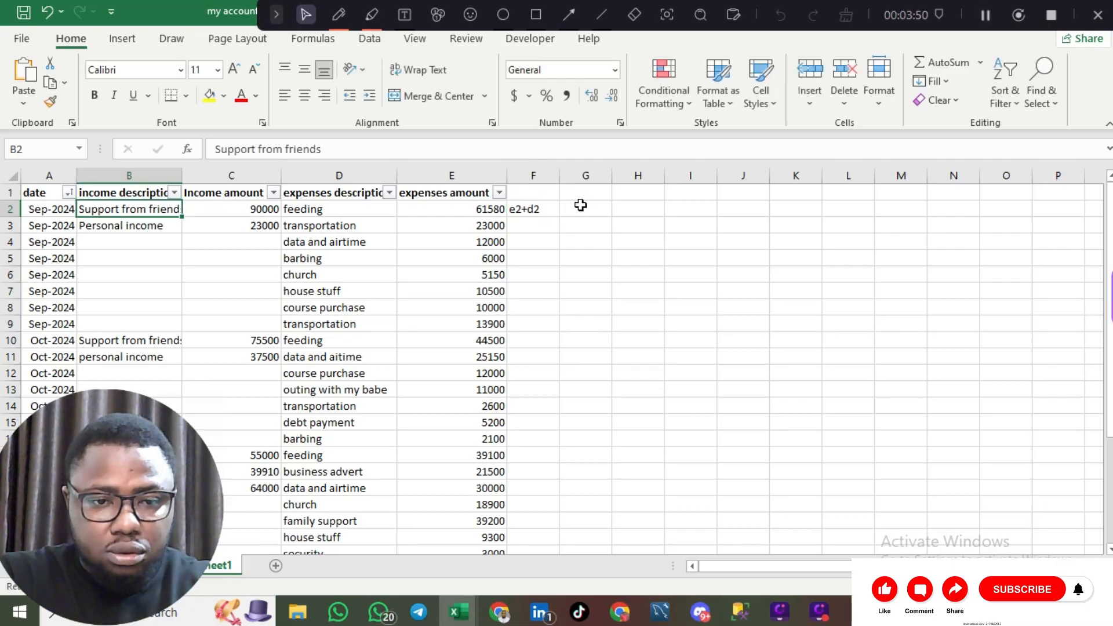
pyautogui.doubleClick(534, 211)
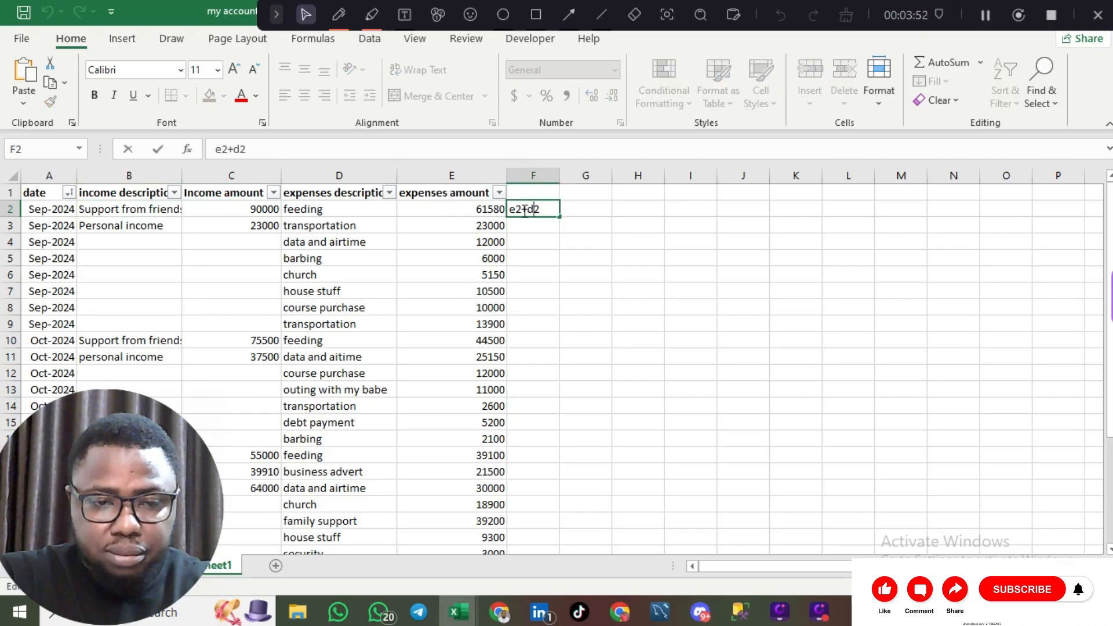
pyautogui.press('Left')
pyautogui.press('Left')
pyautogui.press('Left')
pyautogui.press('Left')
pyautogui.write('=')
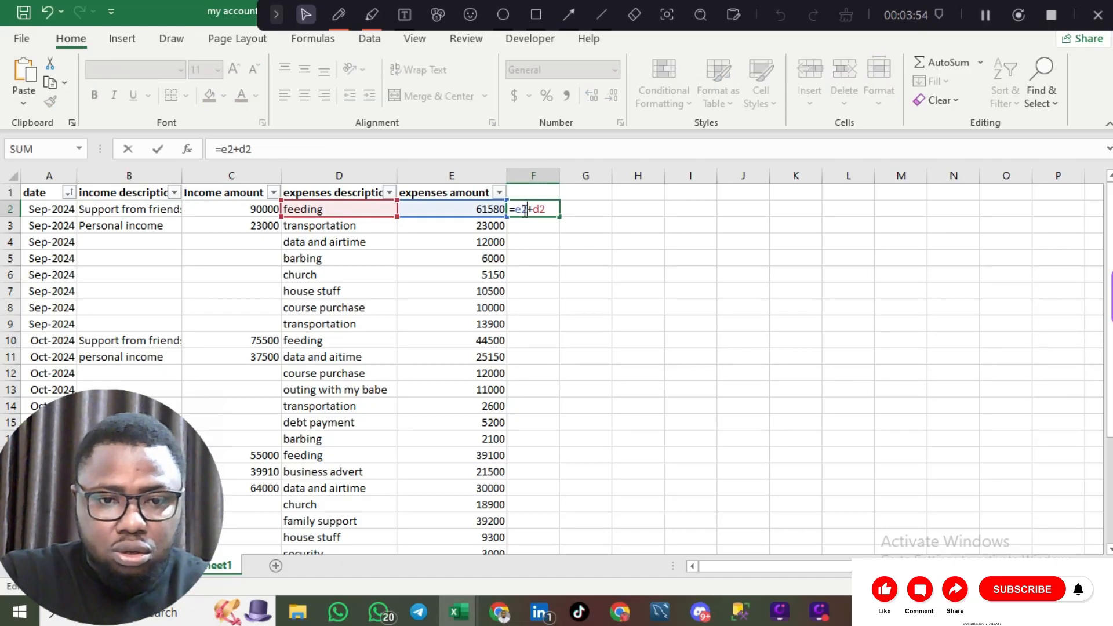
pyautogui.press('Return')
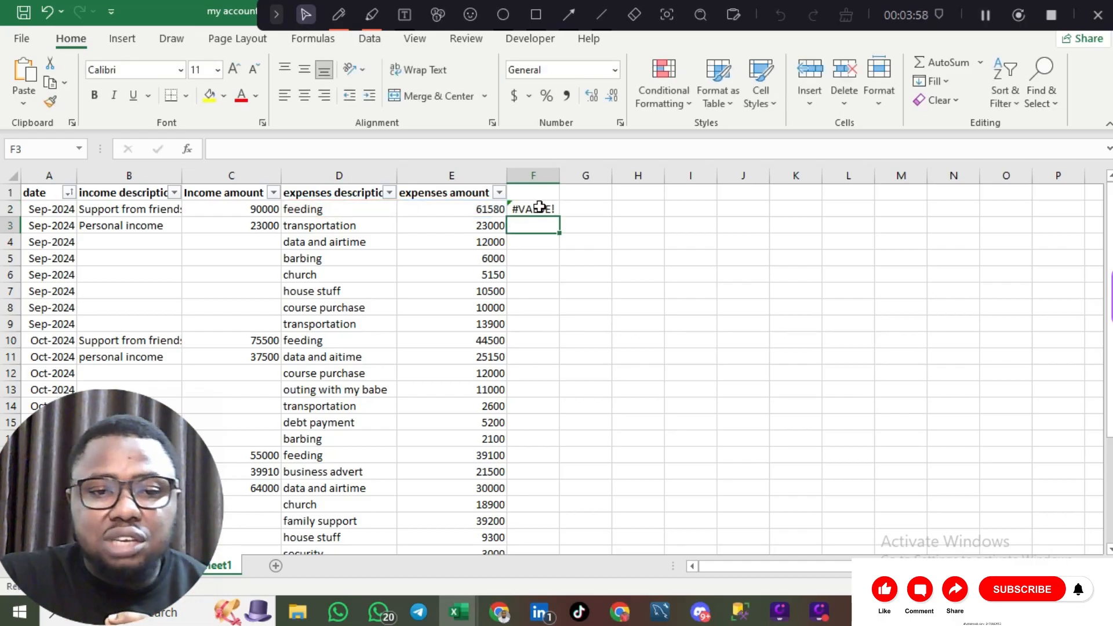
# - Inspect the #VALUE! formula in F2 and the text entries in column D
pyautogui.click(539, 207)
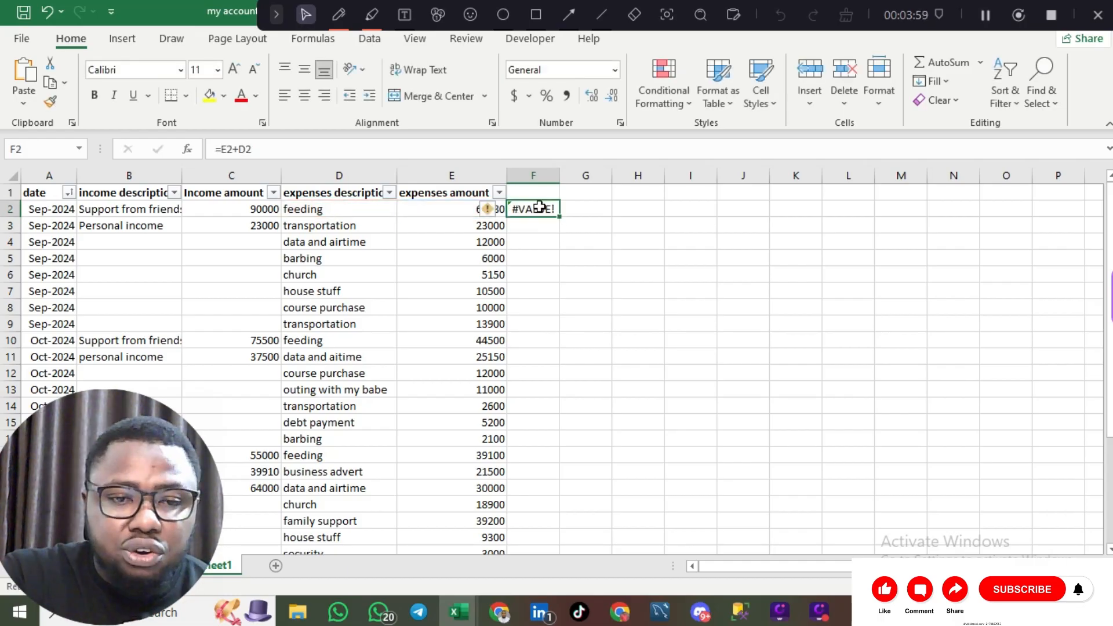
pyautogui.click(342, 210)
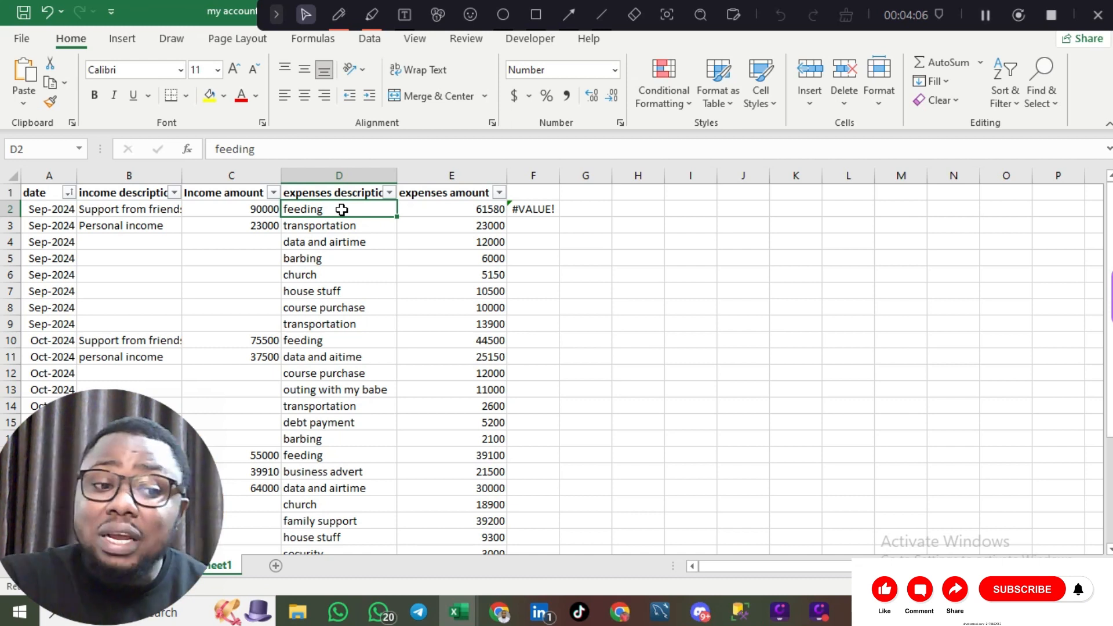
pyautogui.click(348, 175)
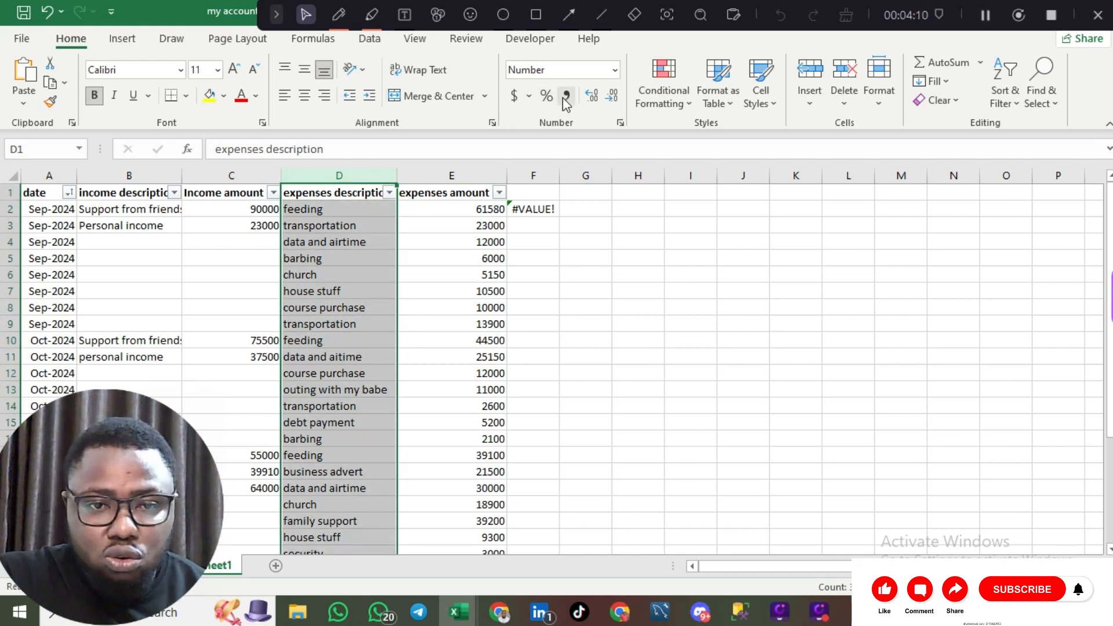
pyautogui.click(616, 70)
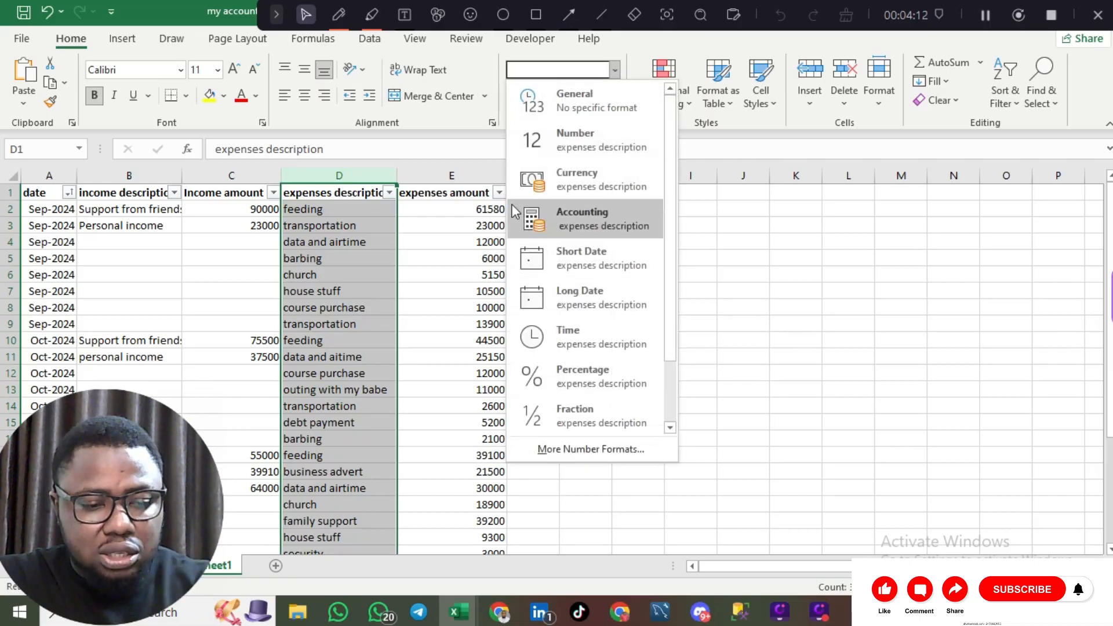
pyautogui.press('Escape')
# - Undo the formula and clear cell F2 so column F is empty
pyautogui.hotkey('ctrl', 'z')
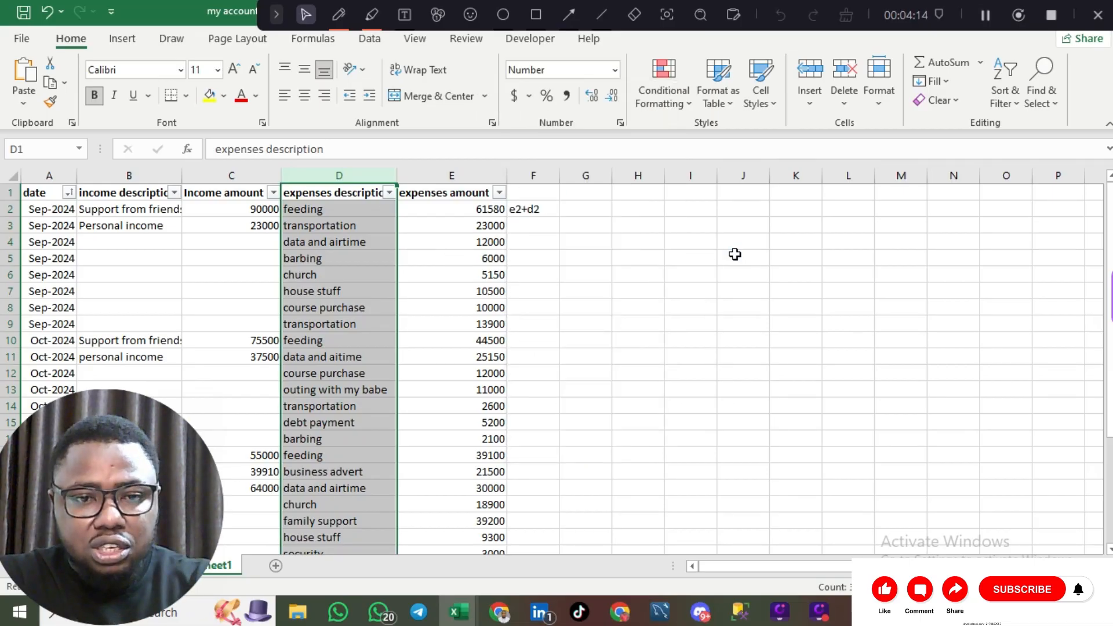
pyautogui.press('Delete')
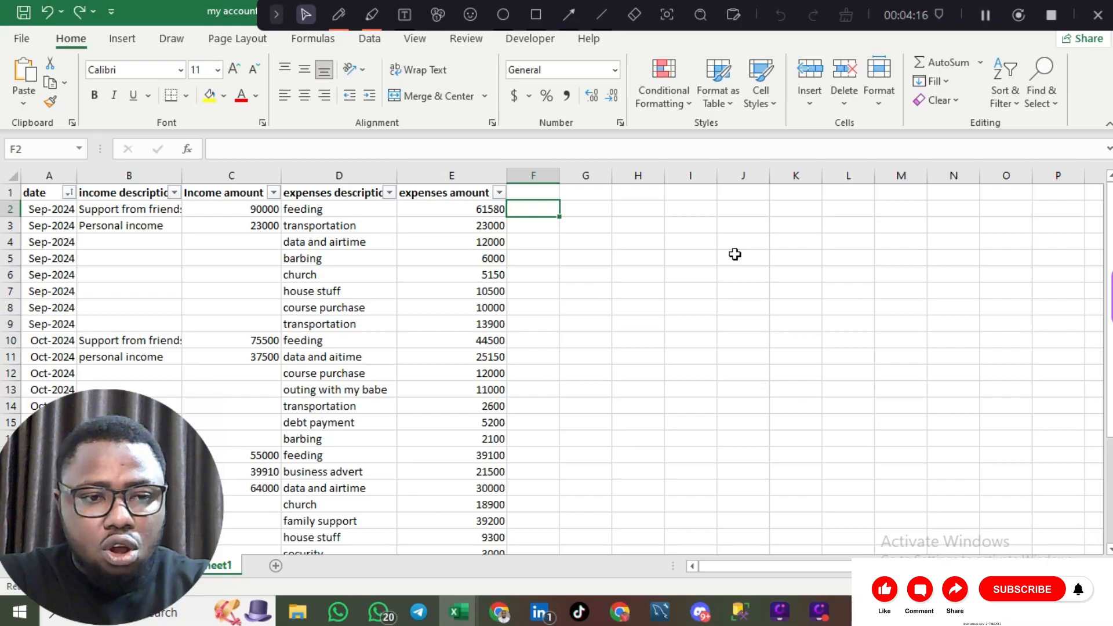
pyautogui.click(359, 176)
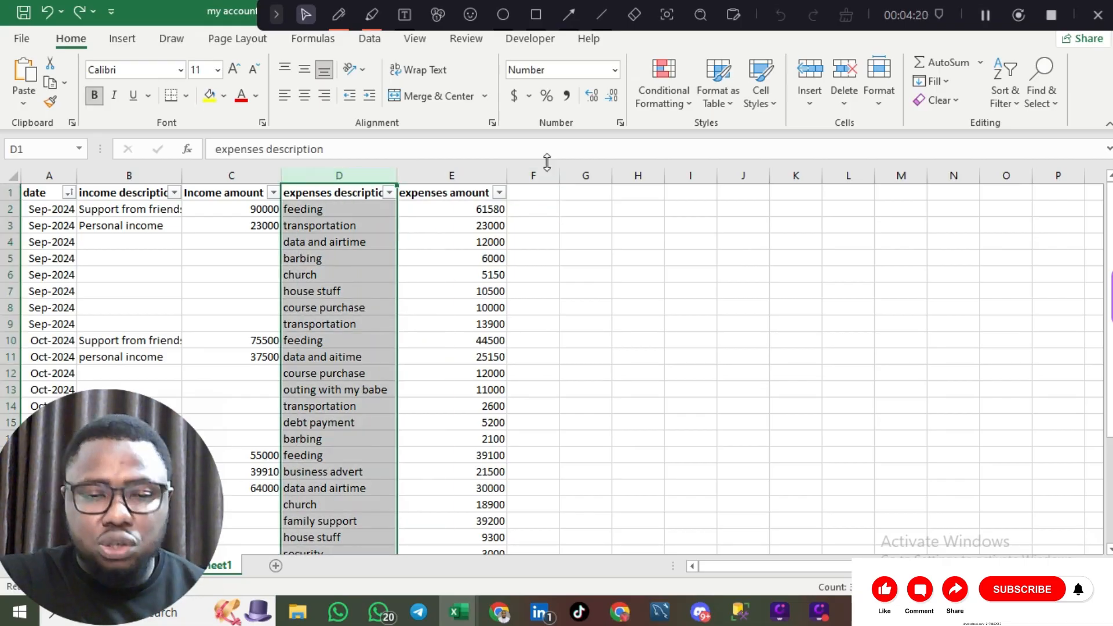
pyautogui.click(535, 194)
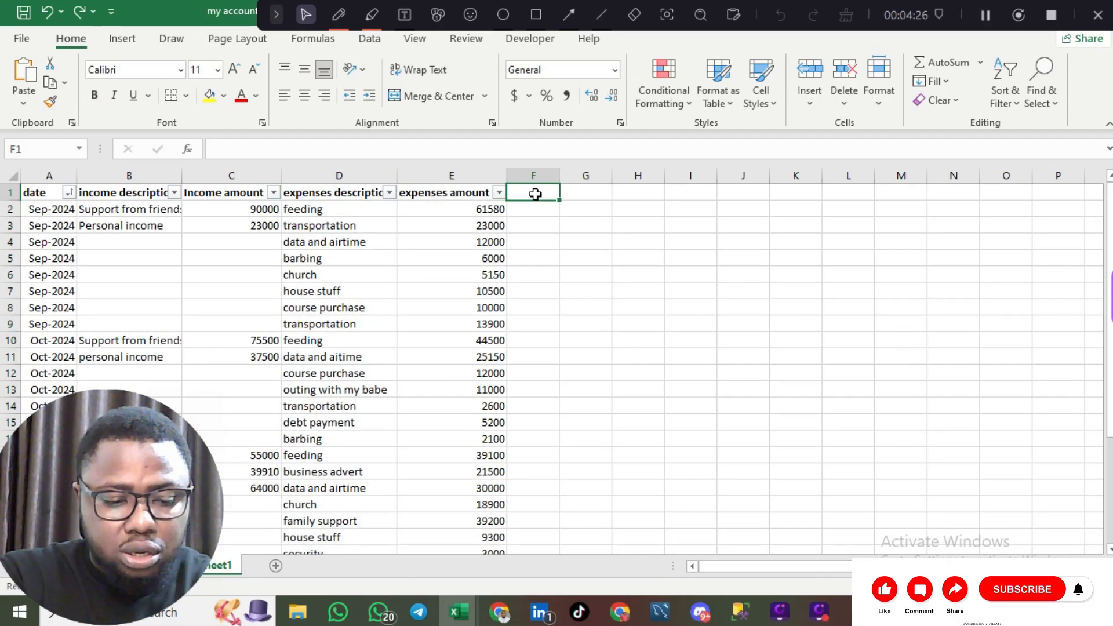
# - Enter the heading 'Sum of Column C and Column E' in F1, adding the missing C
pyautogui.write('Sum o')
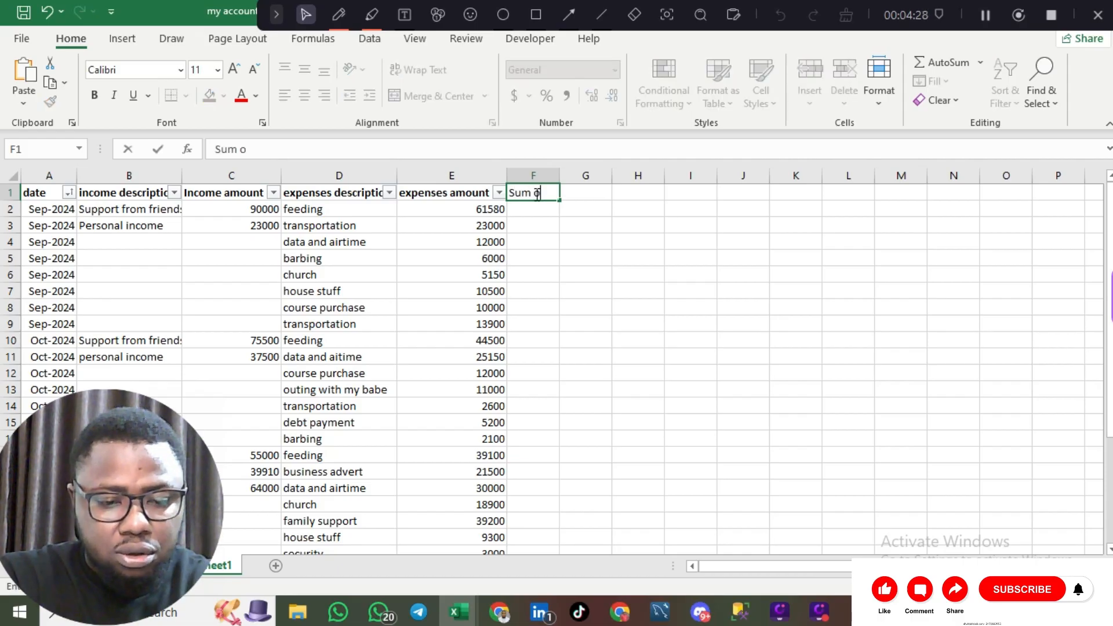
pyautogui.write('f C')
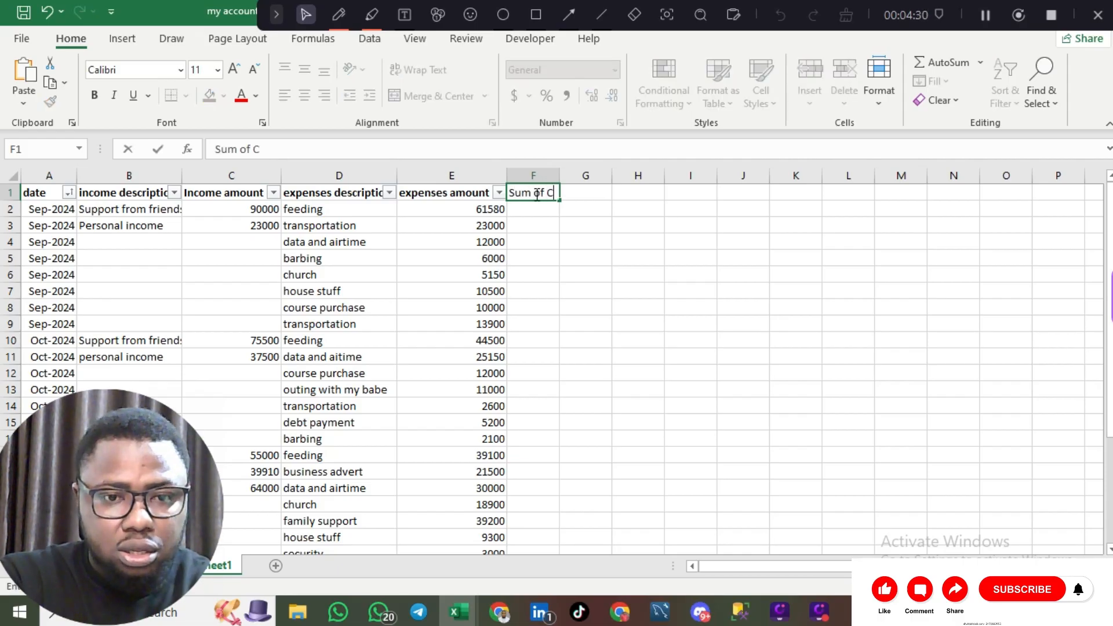
pyautogui.write('olum')
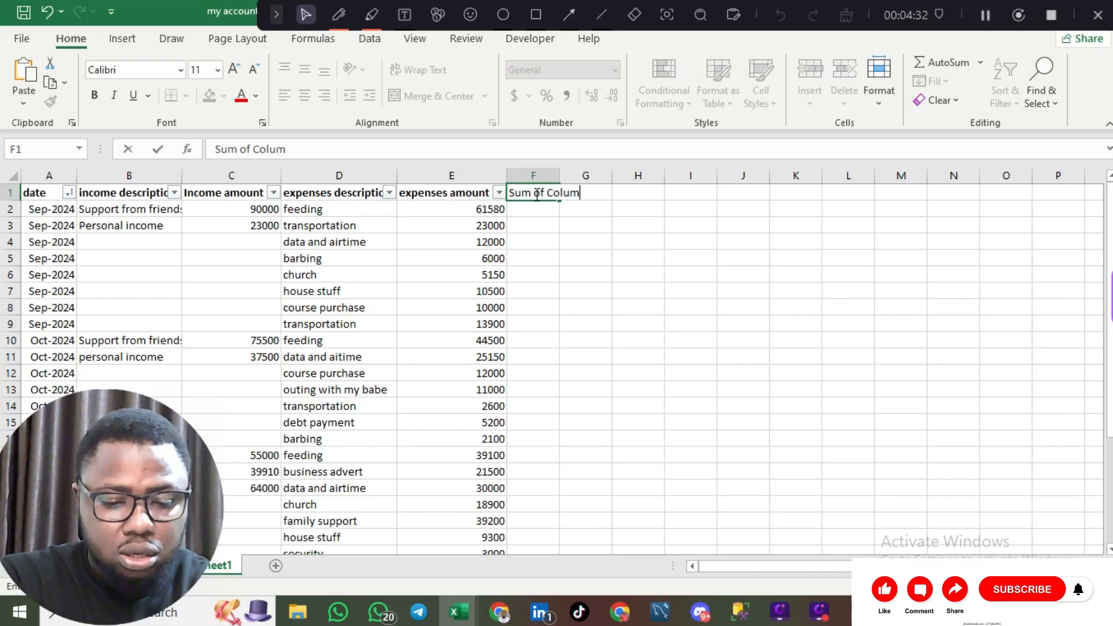
pyautogui.write('n and')
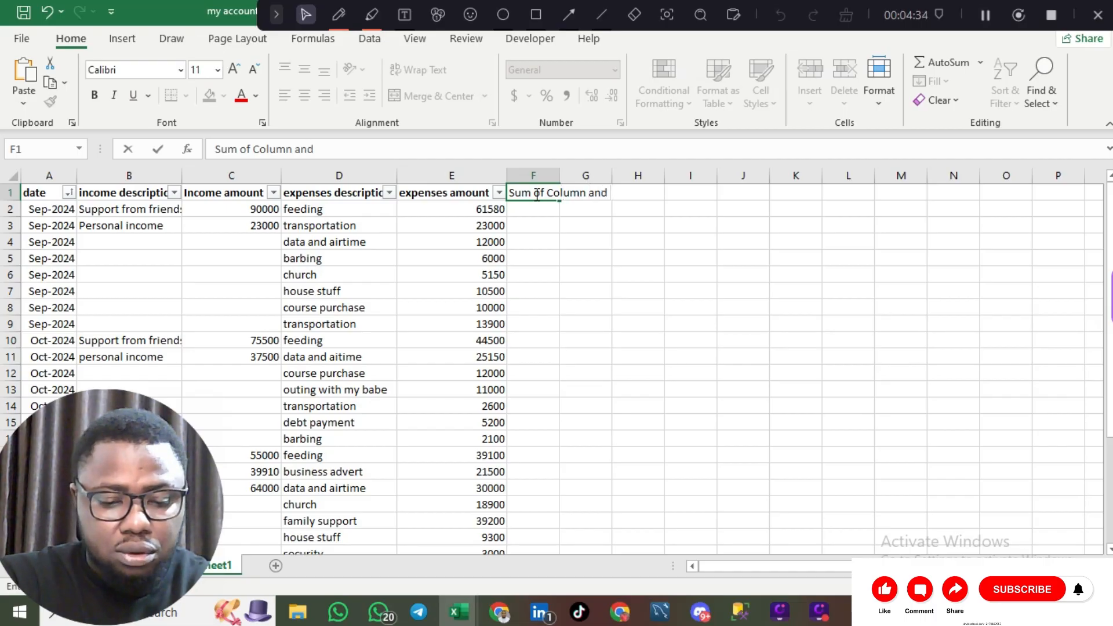
pyautogui.write(' Column')
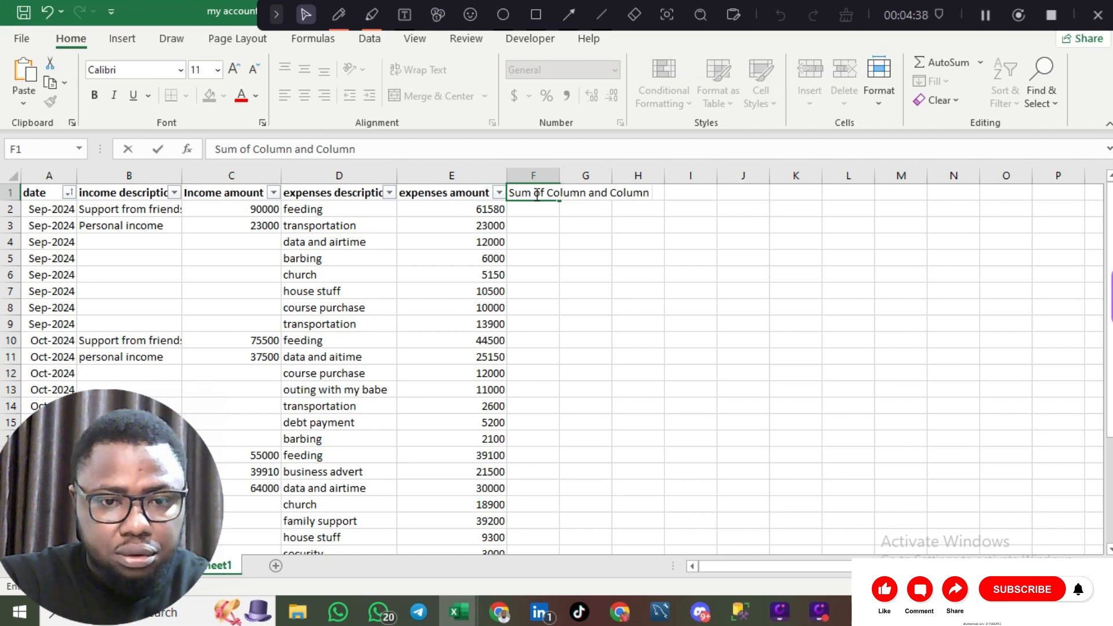
pyautogui.write(' E')
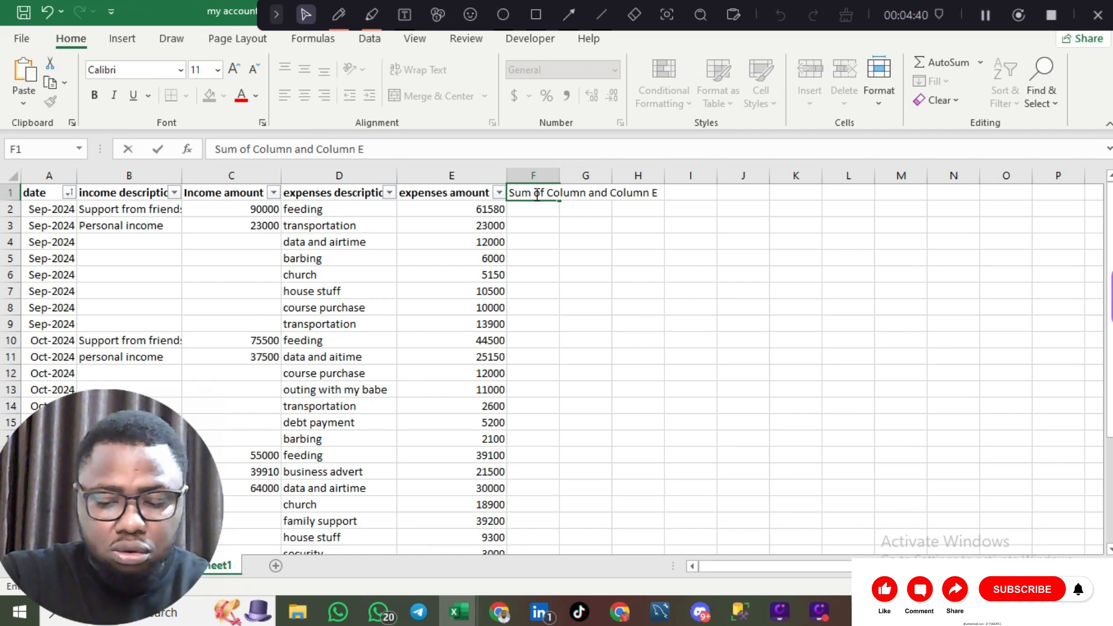
pyautogui.press('Left')
pyautogui.press('Left')
pyautogui.press('Left')
pyautogui.press('Left')
pyautogui.press('Left')
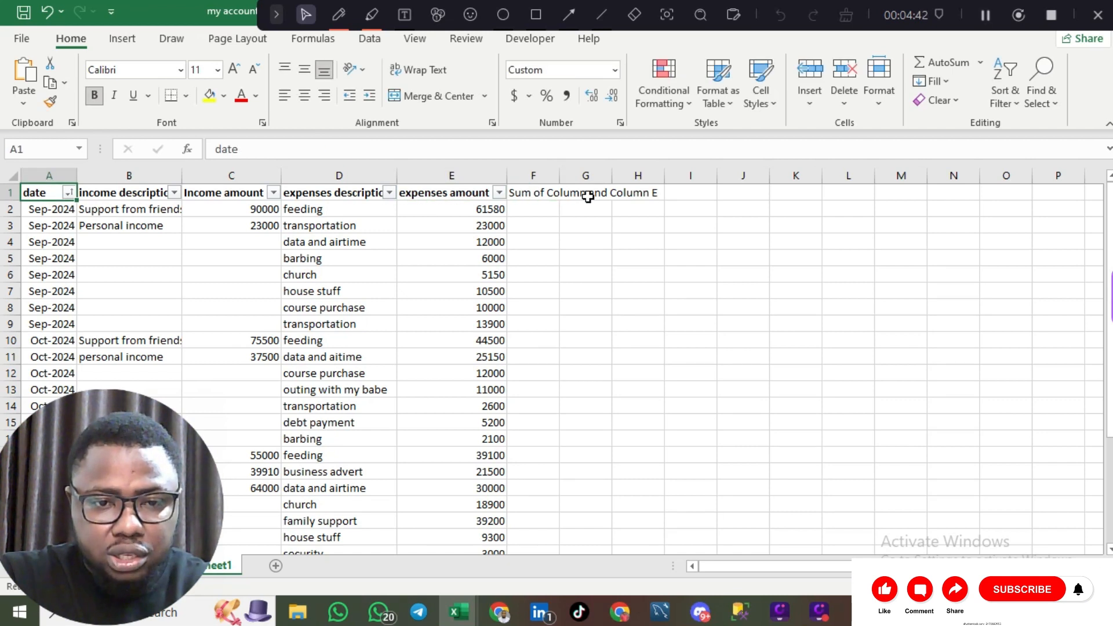
pyautogui.doubleClick(588, 197)
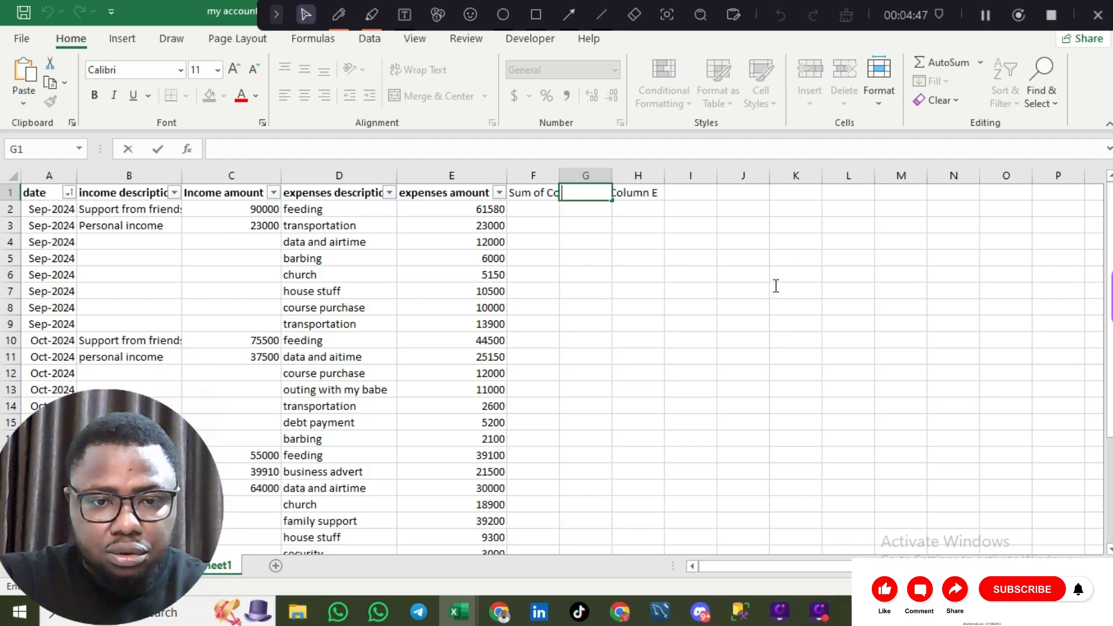
pyautogui.press('Left')
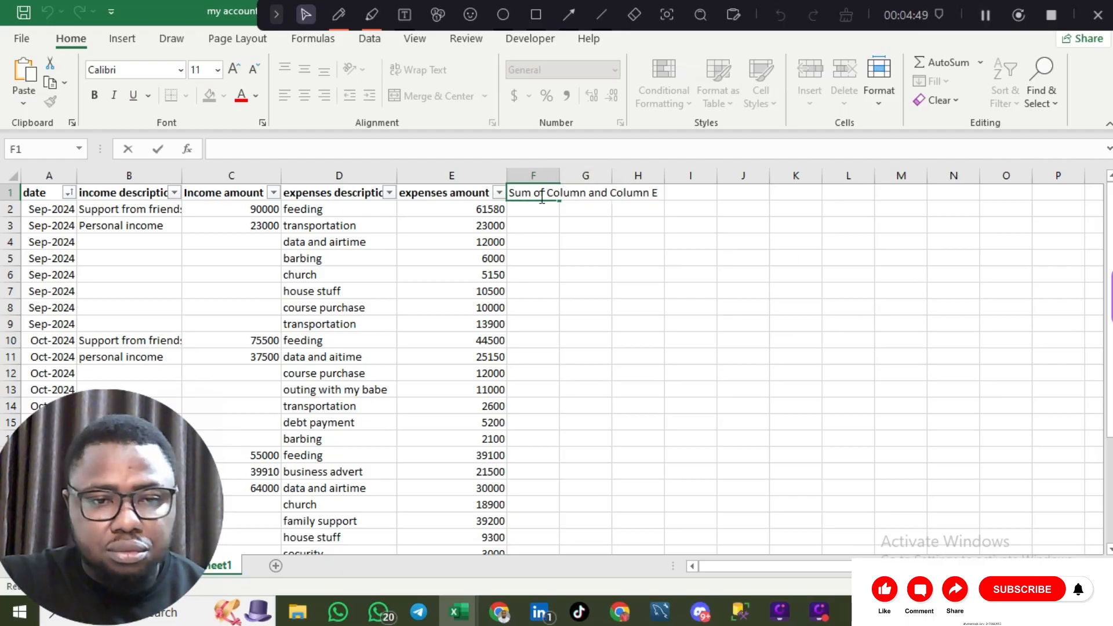
pyautogui.click(541, 196)
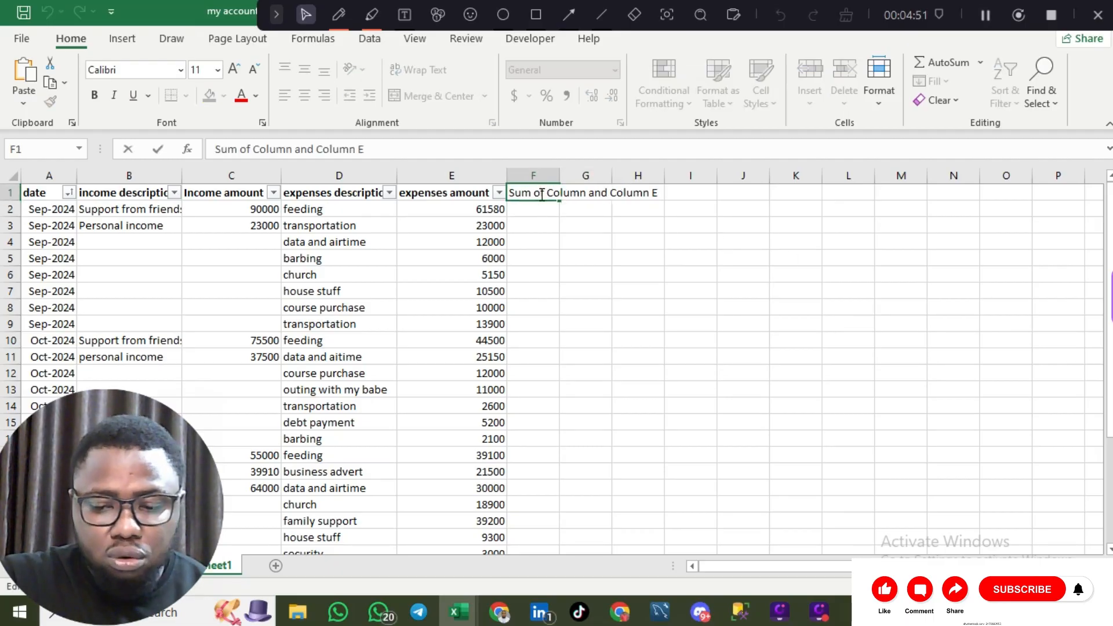
pyautogui.press('Right')
pyautogui.press('Right')
pyautogui.press('Right')
pyautogui.press('Right')
pyautogui.press('Right')
pyautogui.press('Right')
pyautogui.press('Right')
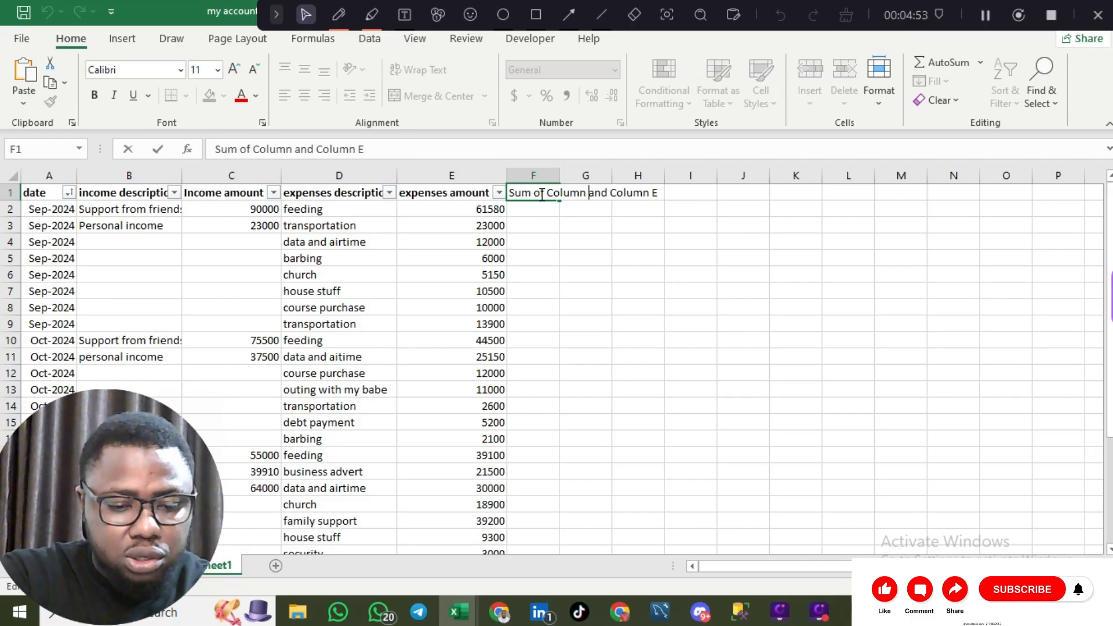
pyautogui.write('C')
pyautogui.hotkey('ctrl', 'Return')
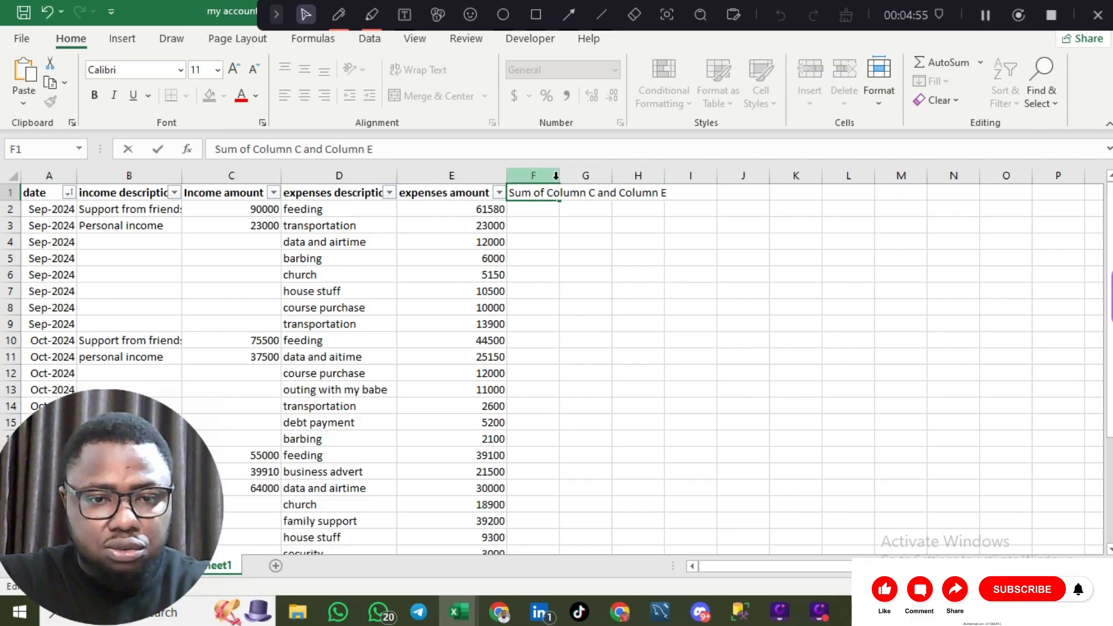
# - Autofit column F to its heading and make the F1 heading bold
pyautogui.click(556, 176)
pyautogui.doubleClick(559, 175)
pyautogui.click(587, 219)
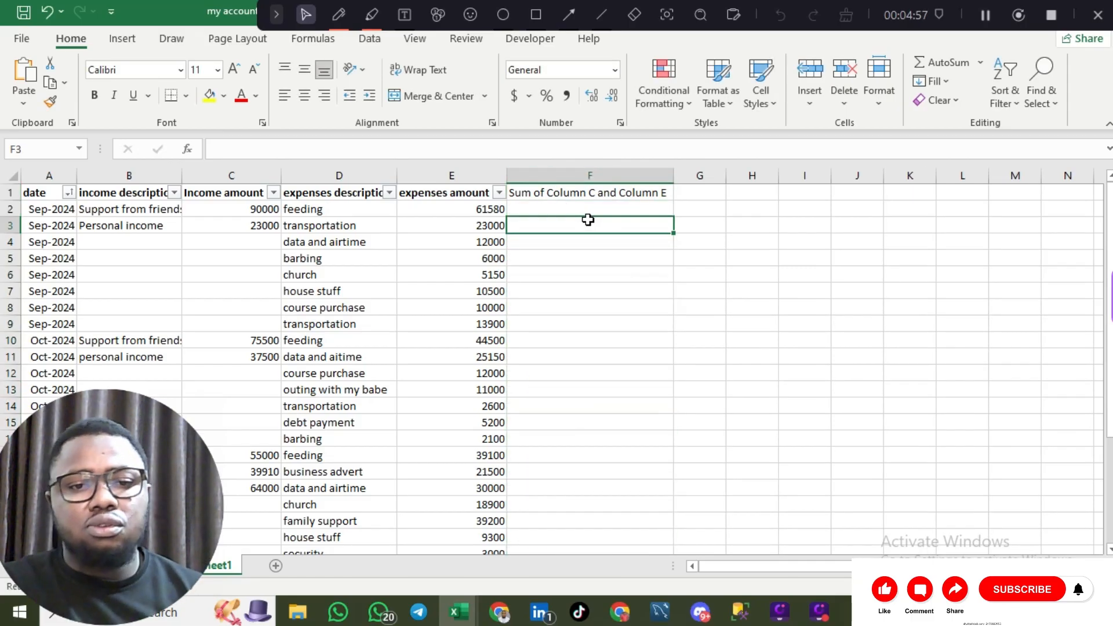
pyautogui.click(556, 193)
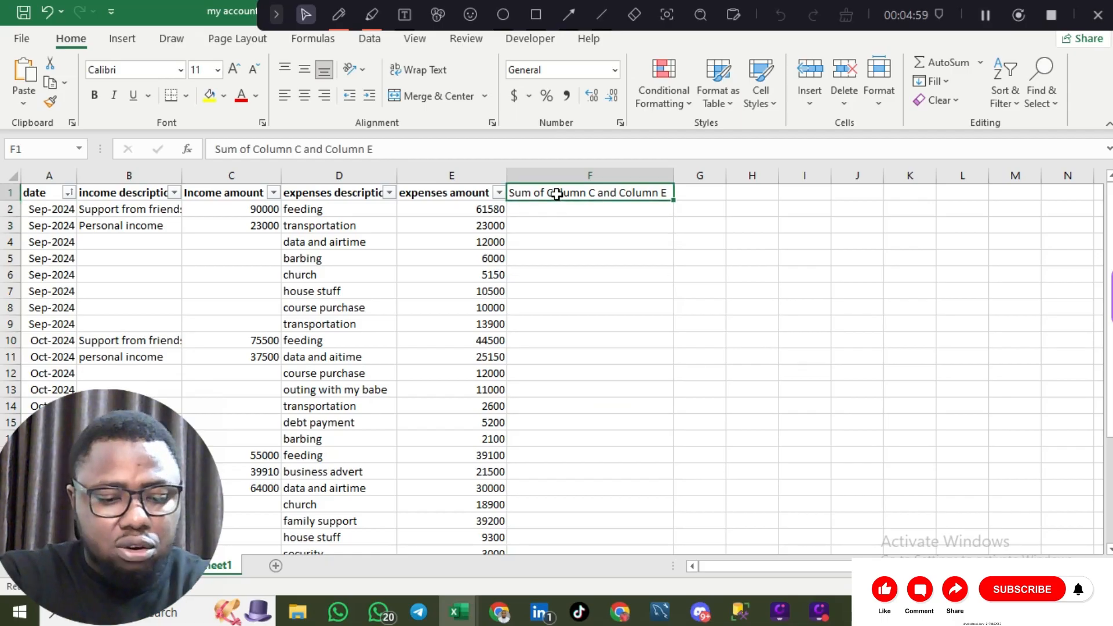
pyautogui.click(557, 194)
pyautogui.hotkey('ctrl', 'b')
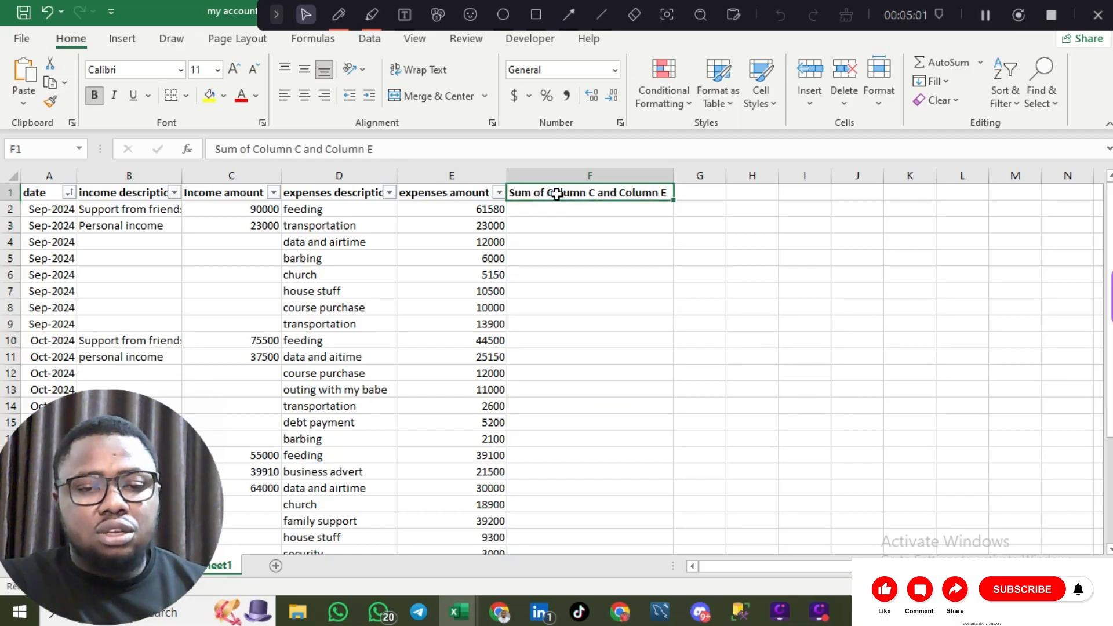
pyautogui.click(603, 209)
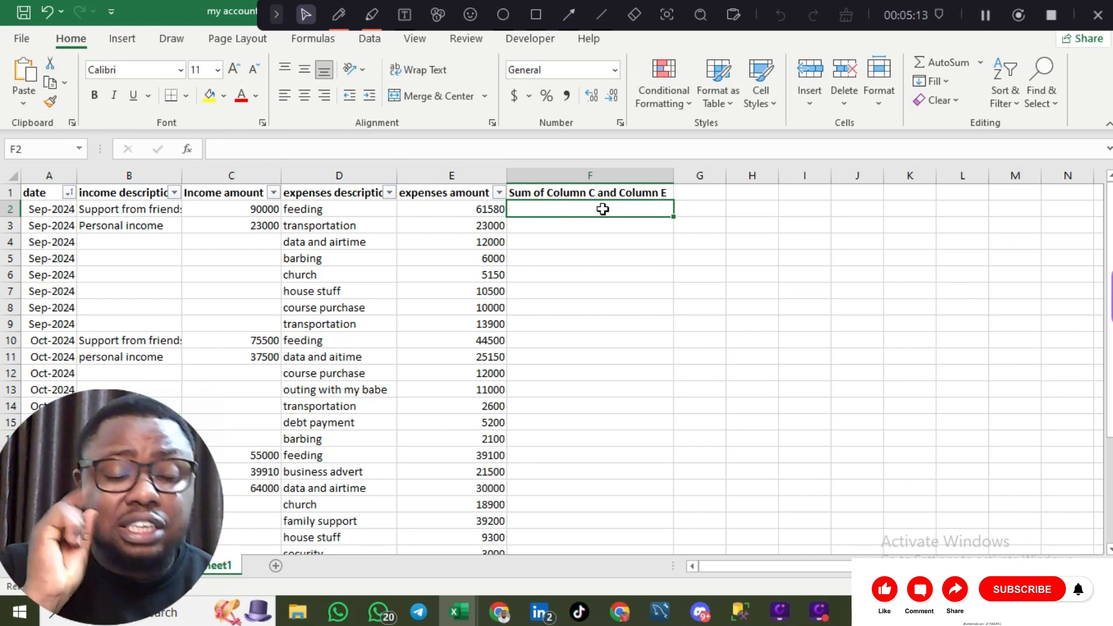
pyautogui.write('=')
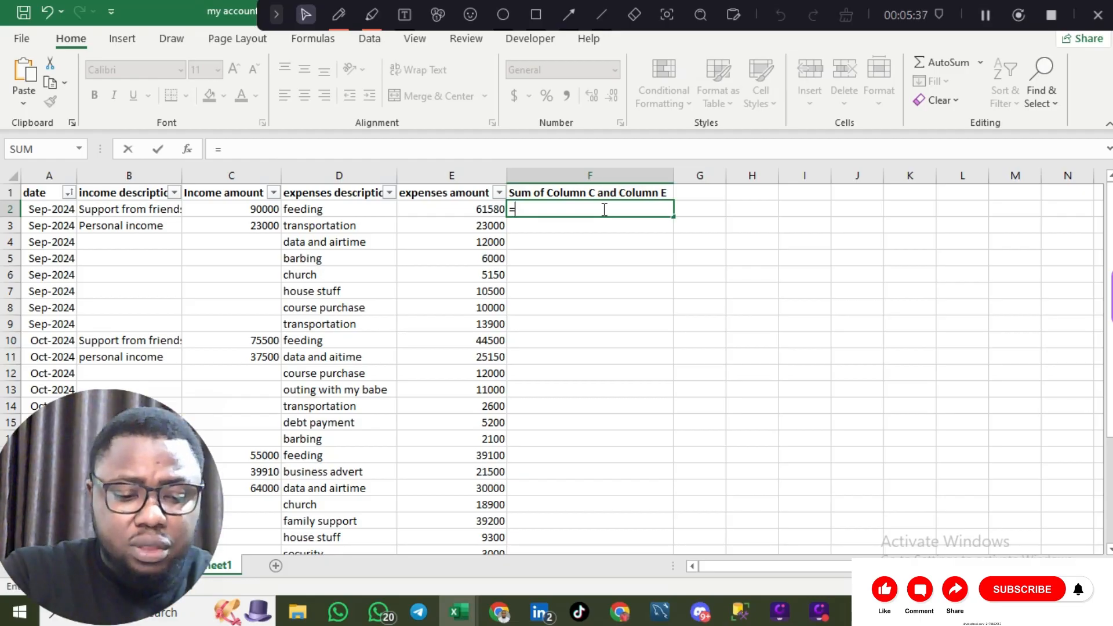
pyautogui.write('e2')
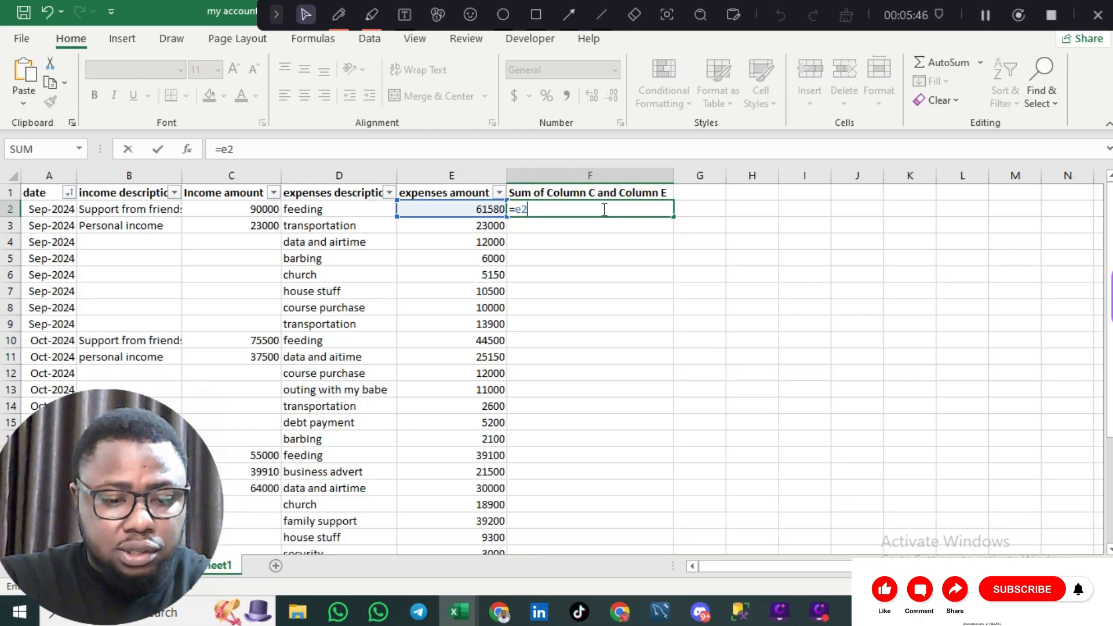
pyautogui.write('+c2')
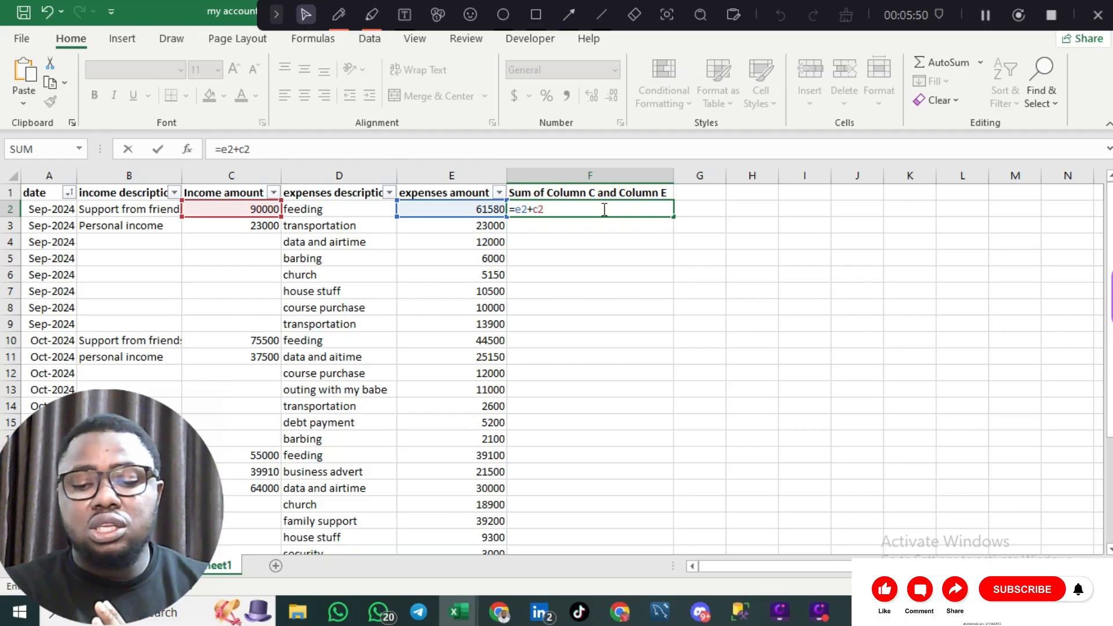
pyautogui.press('Return')
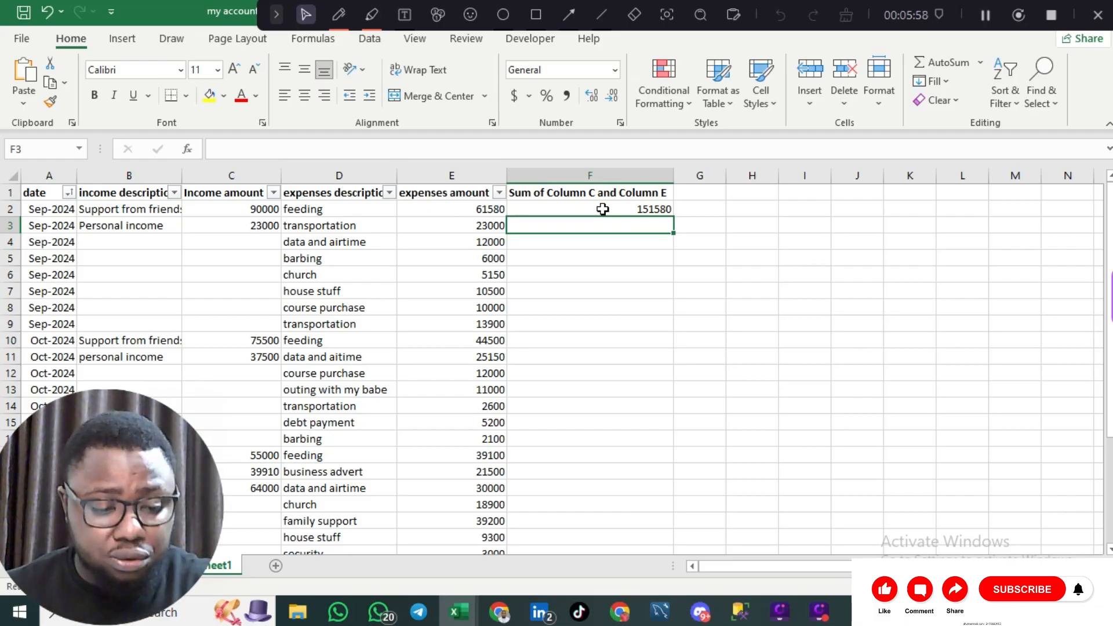
pyautogui.hotkey('ctrl', 'z')
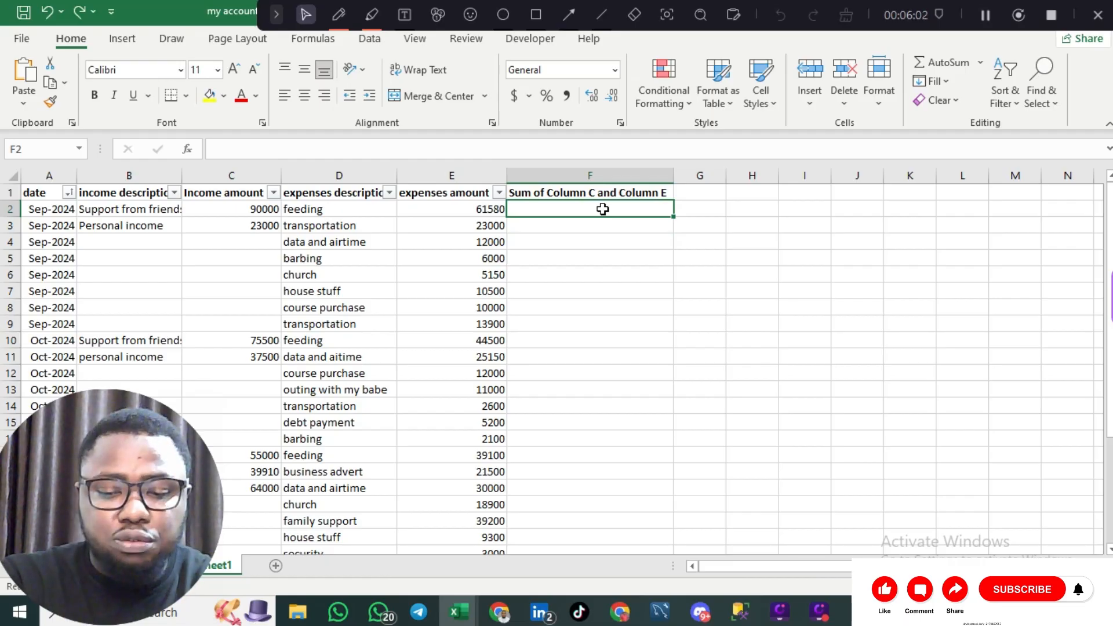
# - Enter the formula =E2+C2 in F2, giving 151580
pyautogui.write('=')
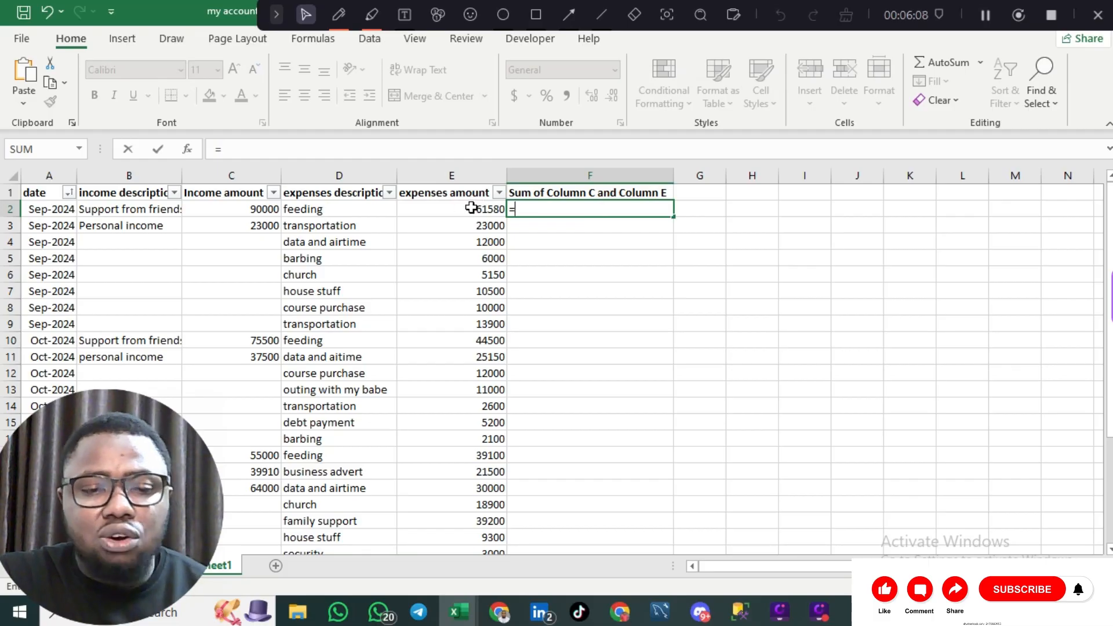
pyautogui.click(472, 208)
pyautogui.write('=')
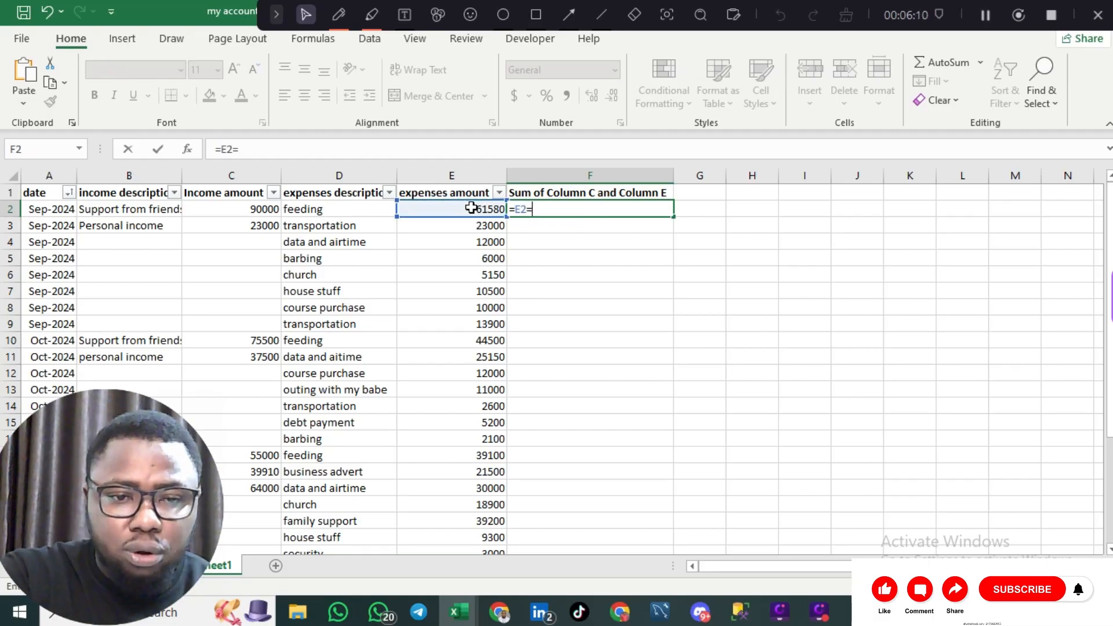
pyautogui.press('BackSpace')
pyautogui.write('+')
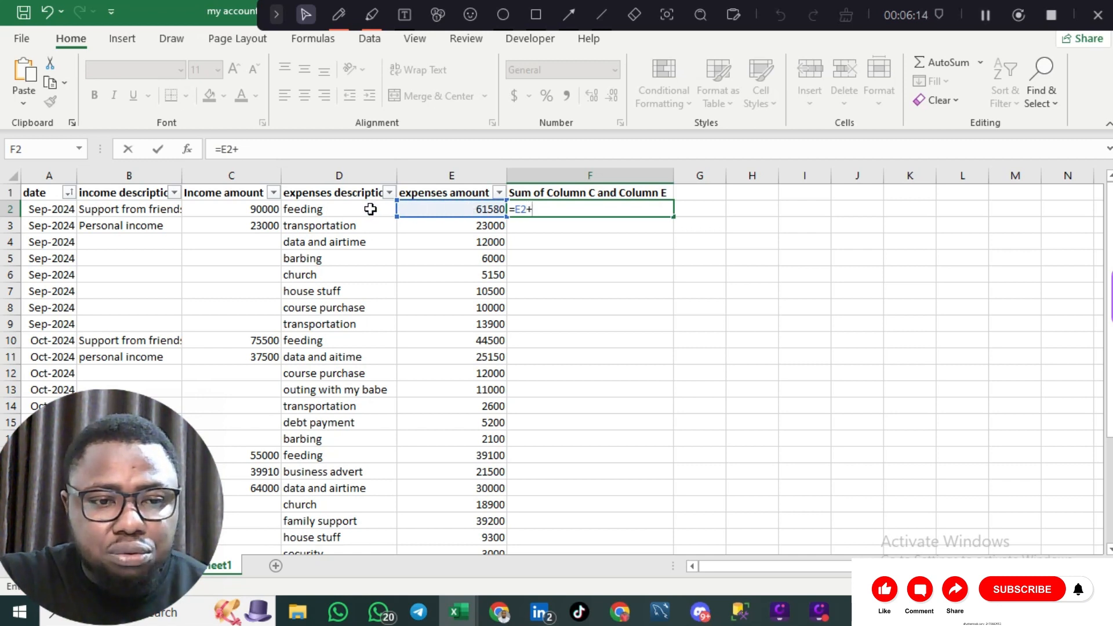
pyautogui.click(371, 209)
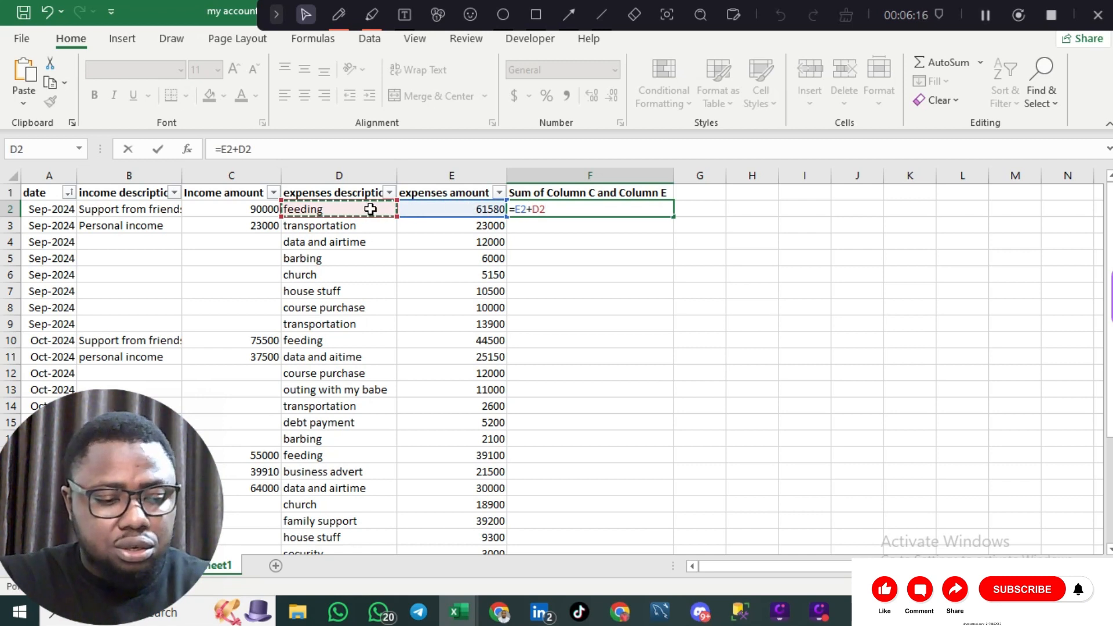
pyautogui.hotkey('ctrl', 'z')
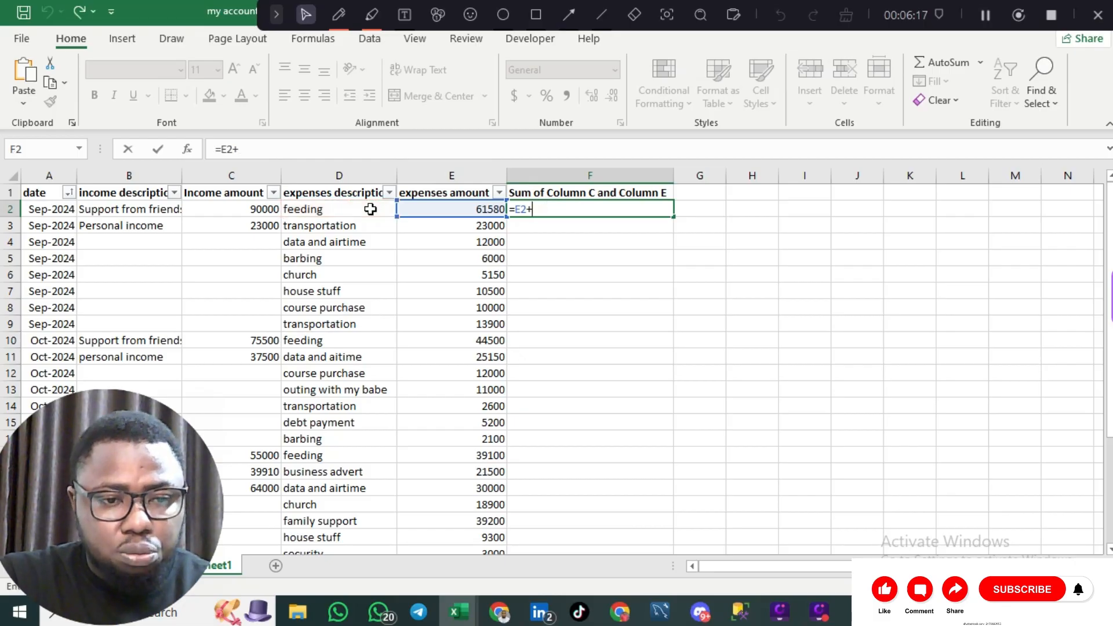
pyautogui.click(260, 208)
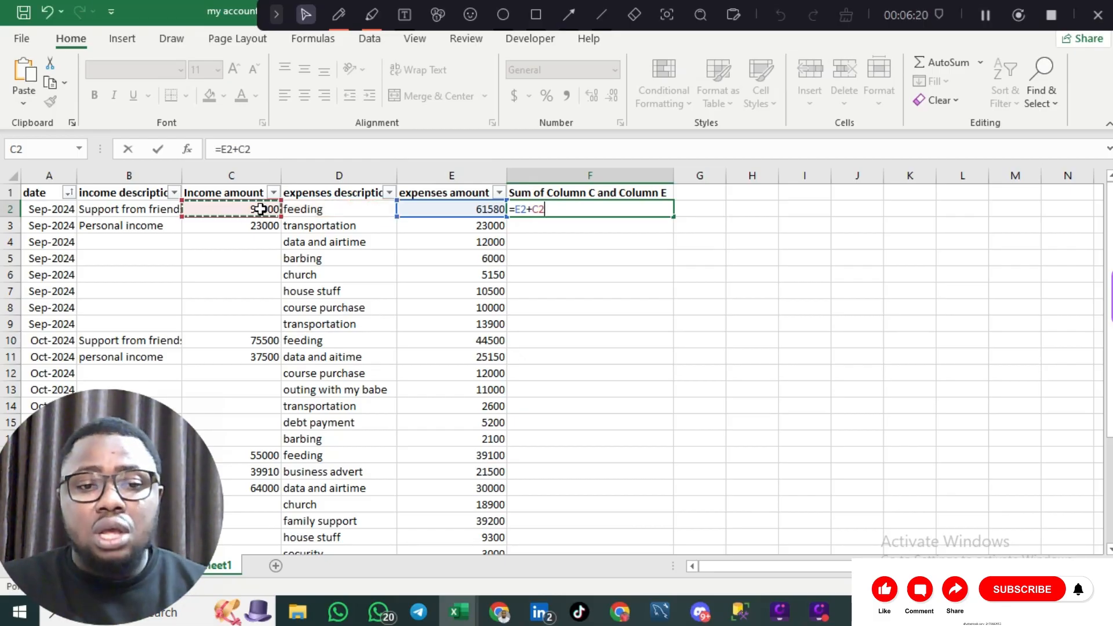
pyautogui.press('Return')
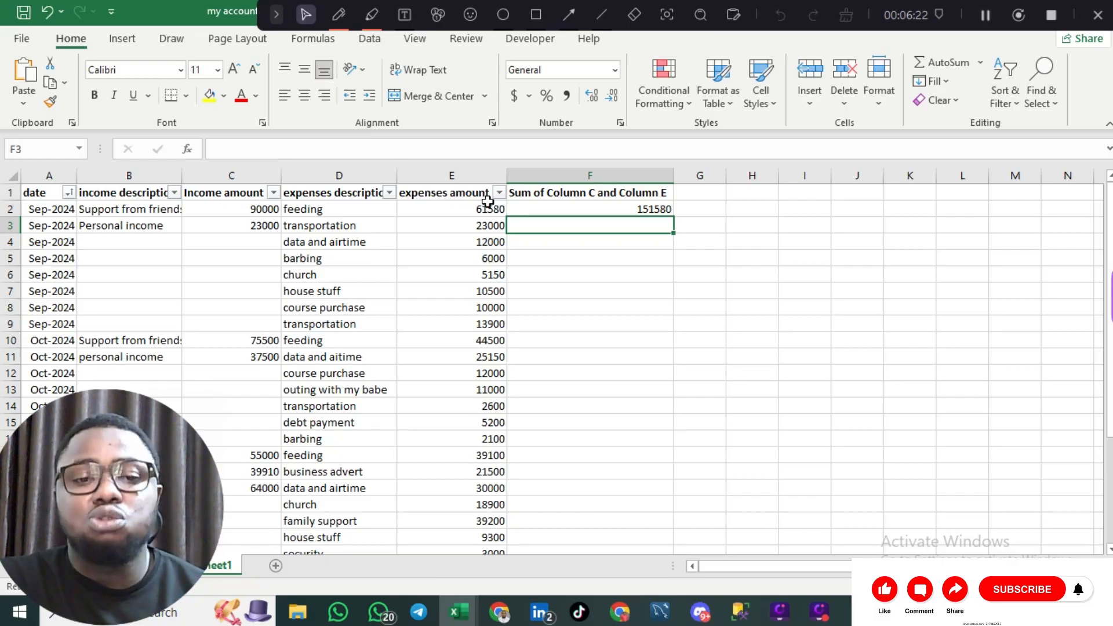
pyautogui.click(570, 209)
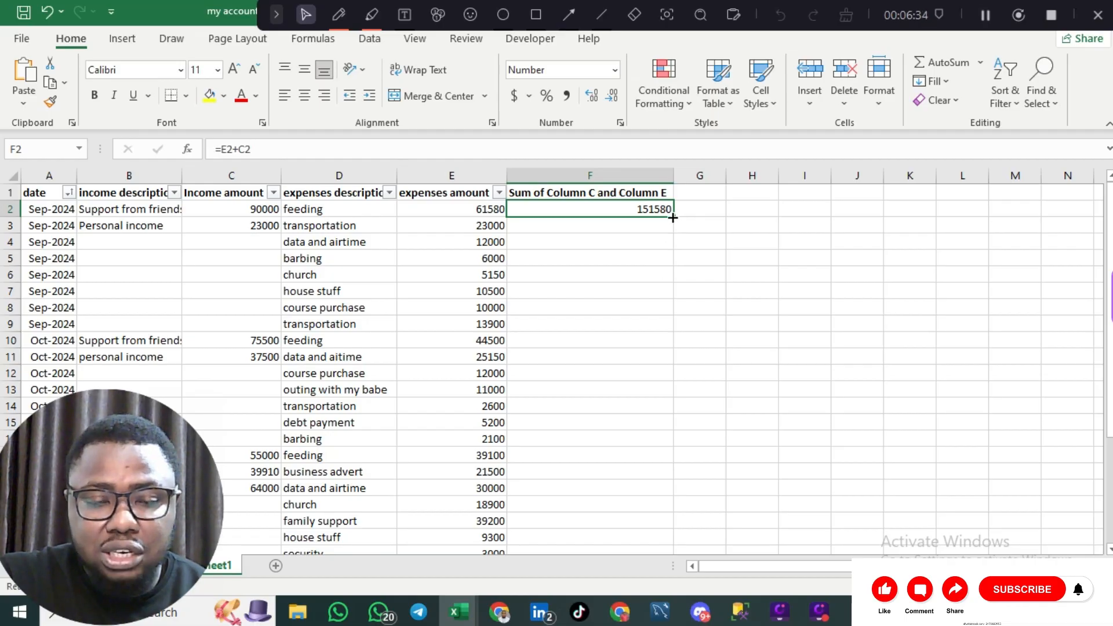
# - Fill the E2+C2 sum formula down column F to row 31, giving totals like 46000
pyautogui.moveTo(673, 217); pyautogui.dragTo(645, 603)
pyautogui.moveTo(645, 348); pyautogui.dragTo(644, 306)
pyautogui.scroll(8, 653, 261)
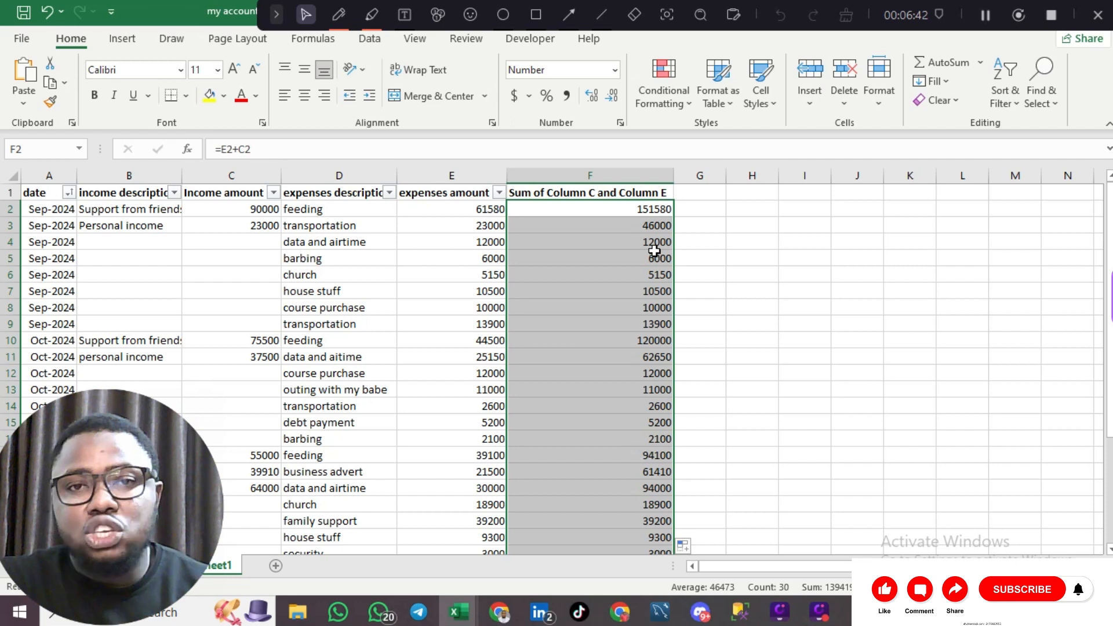
pyautogui.hotkey('ctrl', 'z')
pyautogui.hotkey('ctrl', 'z')
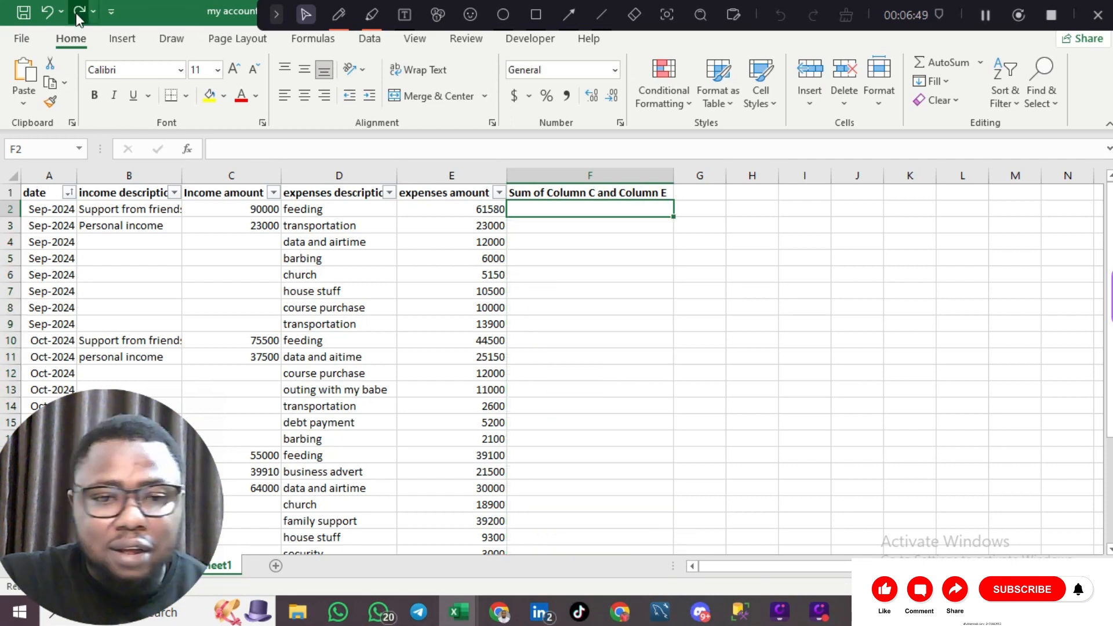
pyautogui.hotkey('ctrl', 'y')
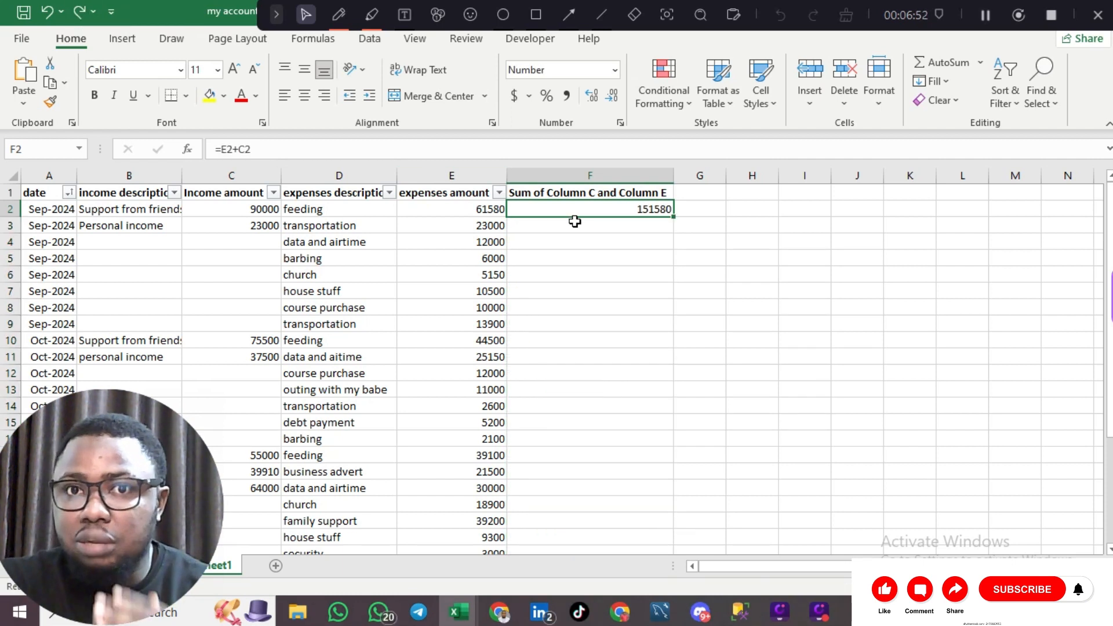
pyautogui.moveTo(672, 216); pyautogui.dragTo(672, 215)
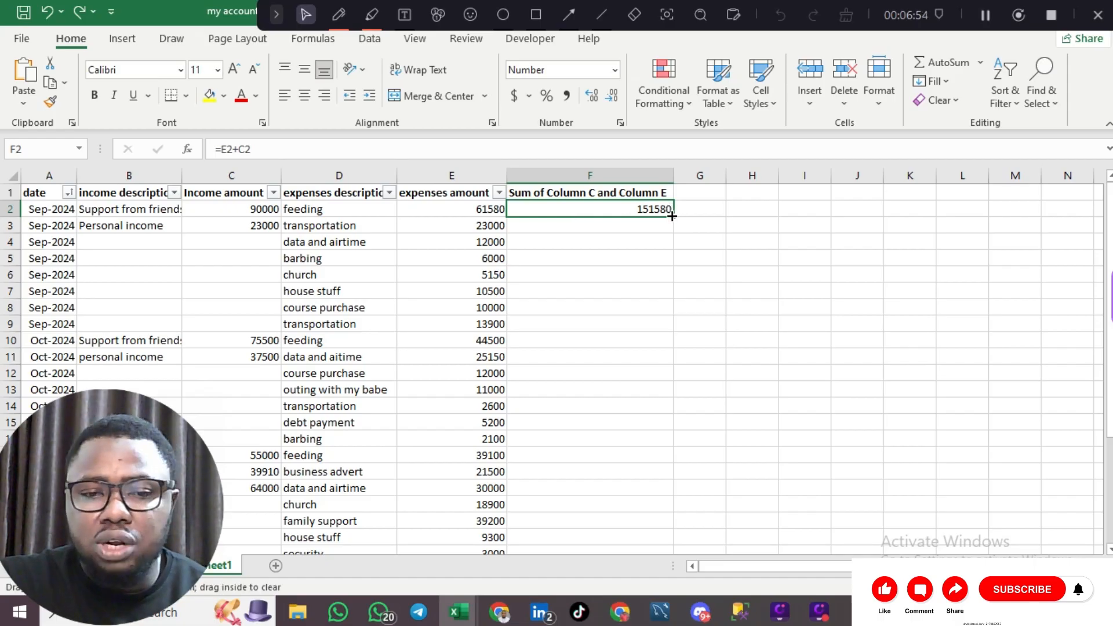
pyautogui.doubleClick(672, 216)
pyautogui.scroll(-6, 588, 331)
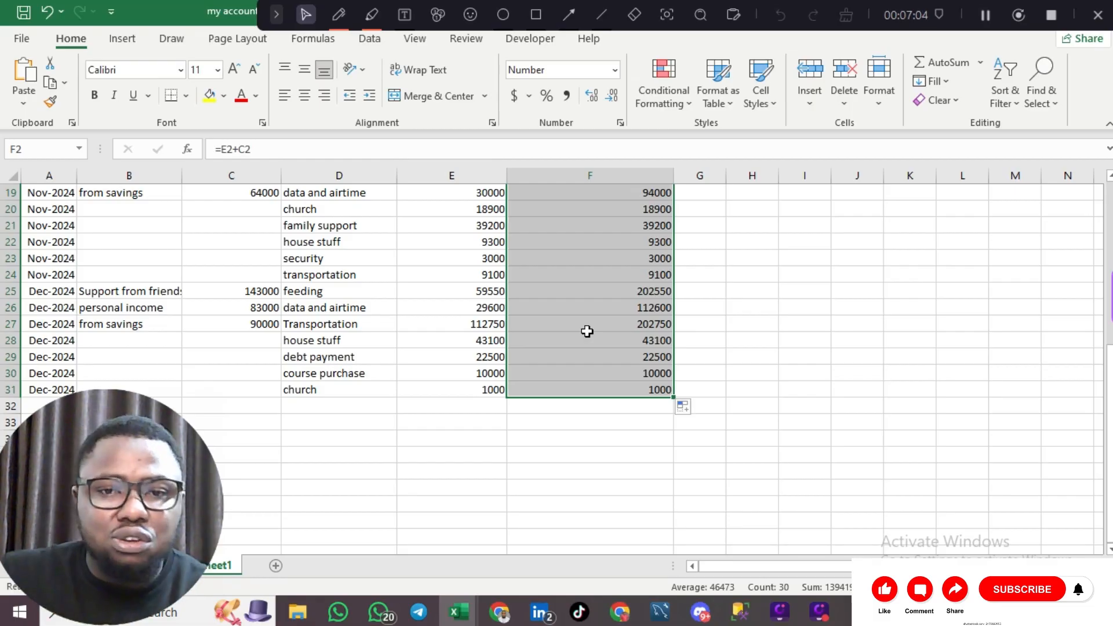
pyautogui.scroll(6, 680, 243)
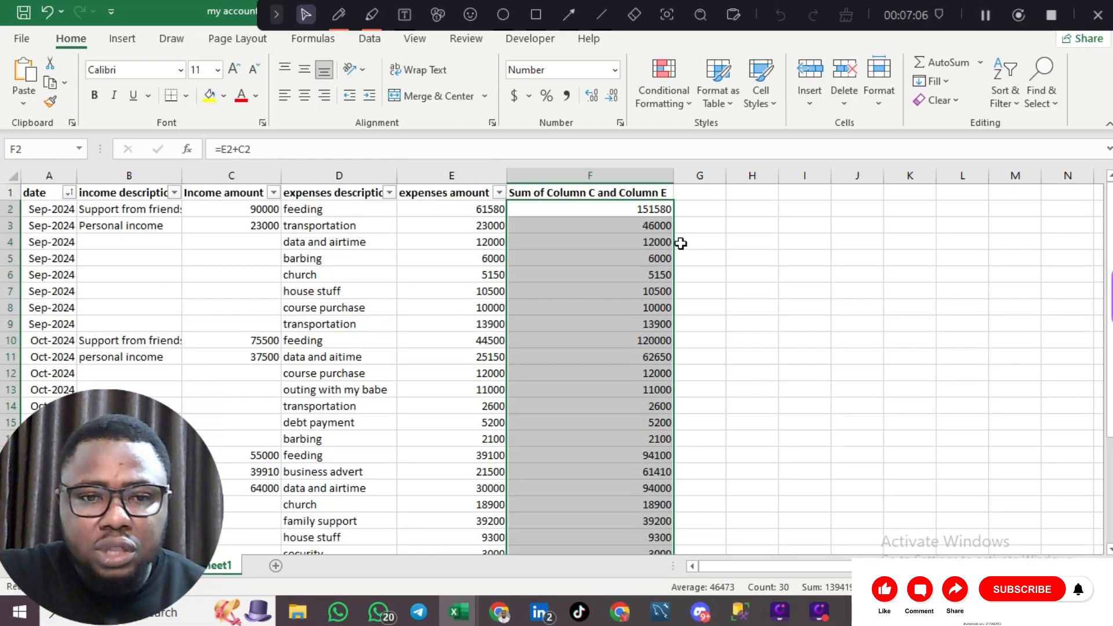
pyautogui.click(685, 192)
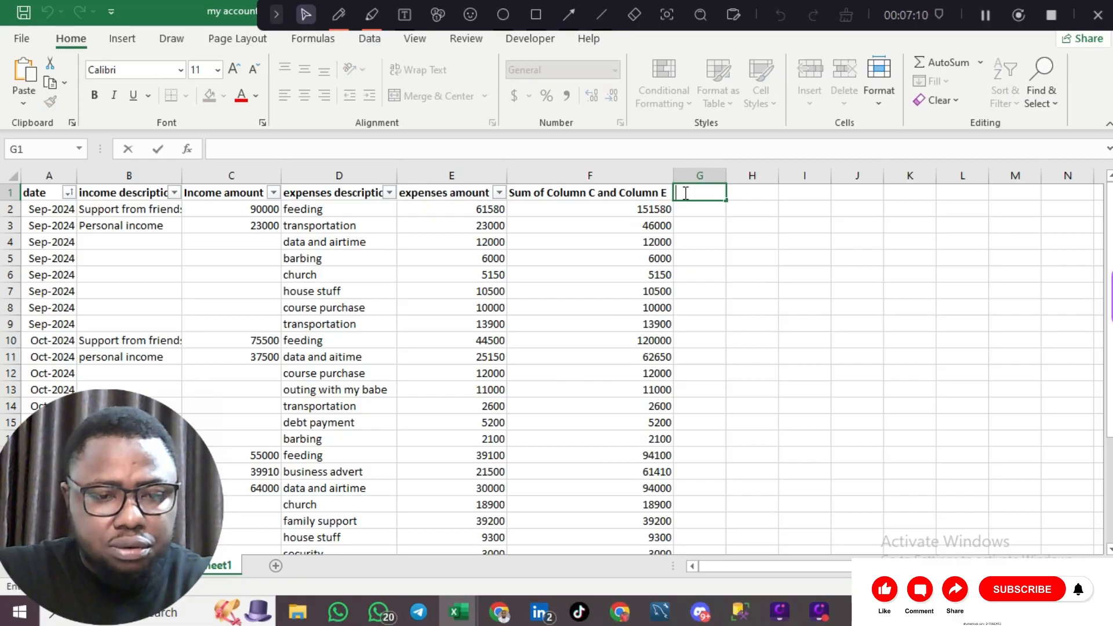
# - Put 'Difference of Column C and Column E' in G1 from the pasted header and autofit column G
pyautogui.click(590, 194)
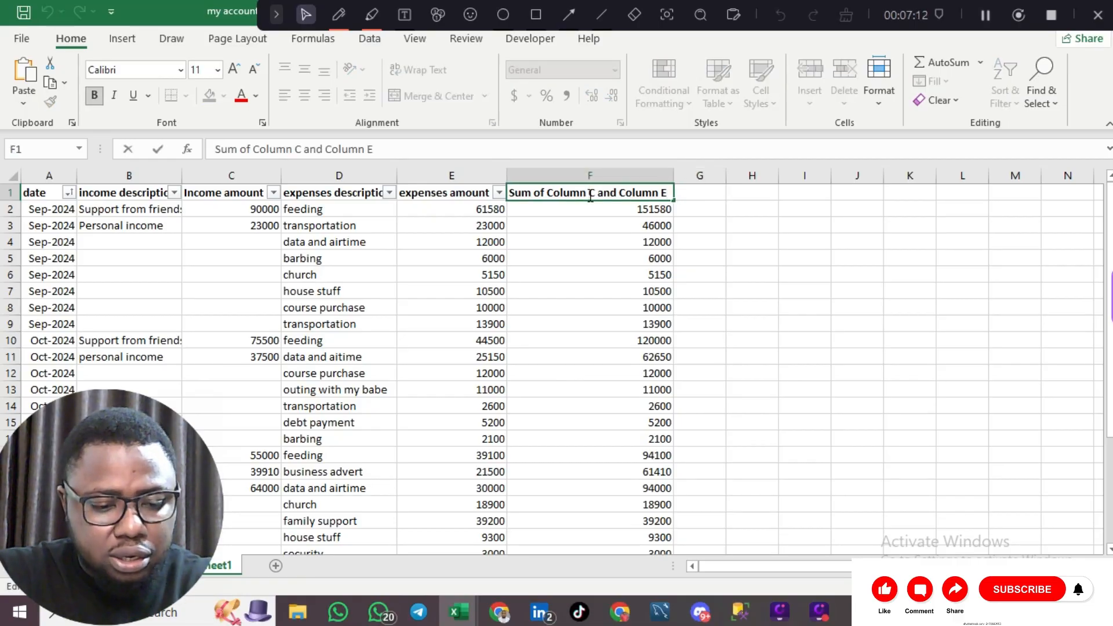
pyautogui.press('F2')
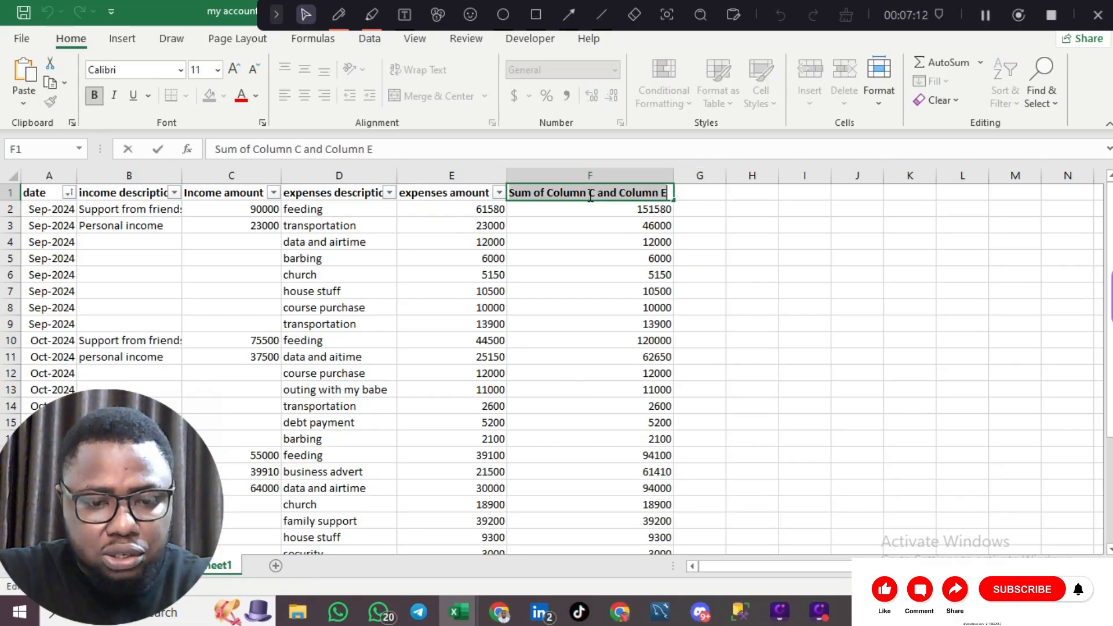
pyautogui.click(700, 190)
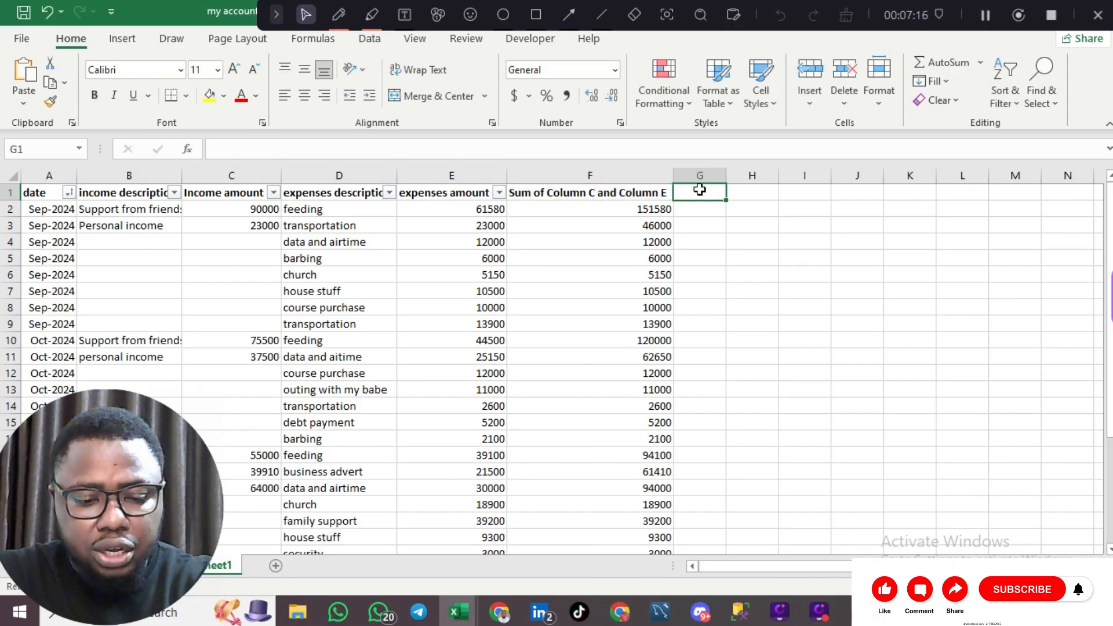
pyautogui.write('Sum of Column C and Column E')
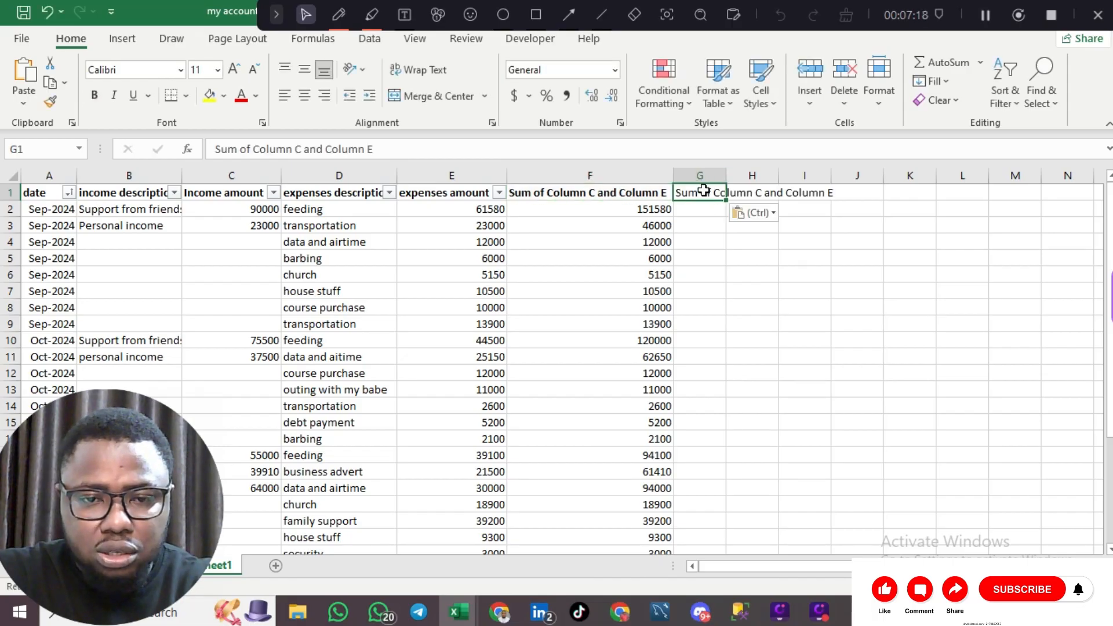
pyautogui.doubleClick(703, 189)
pyautogui.press('BackSpace')
pyautogui.press('BackSpace')
pyautogui.press('BackSpace')
pyautogui.press('BackSpace')
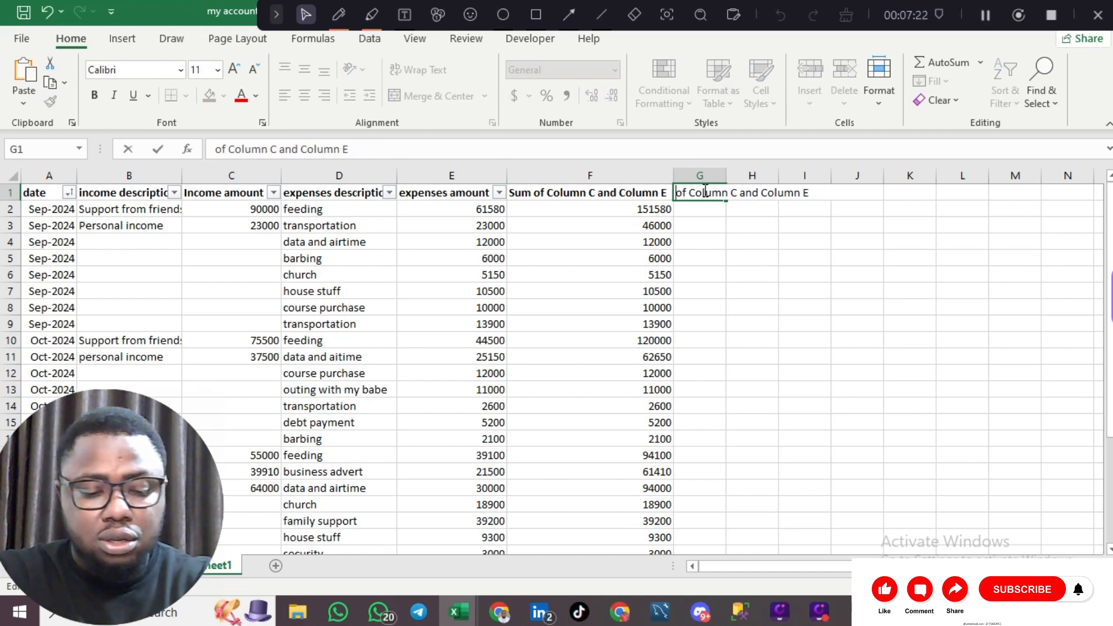
pyautogui.write('Differenc')
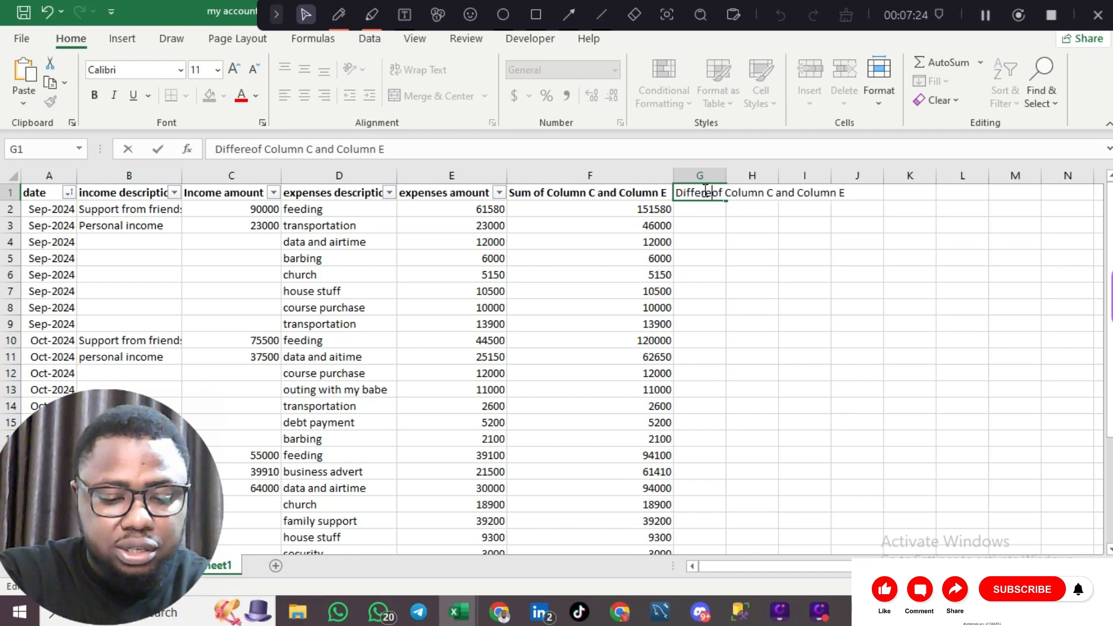
pyautogui.write('e')
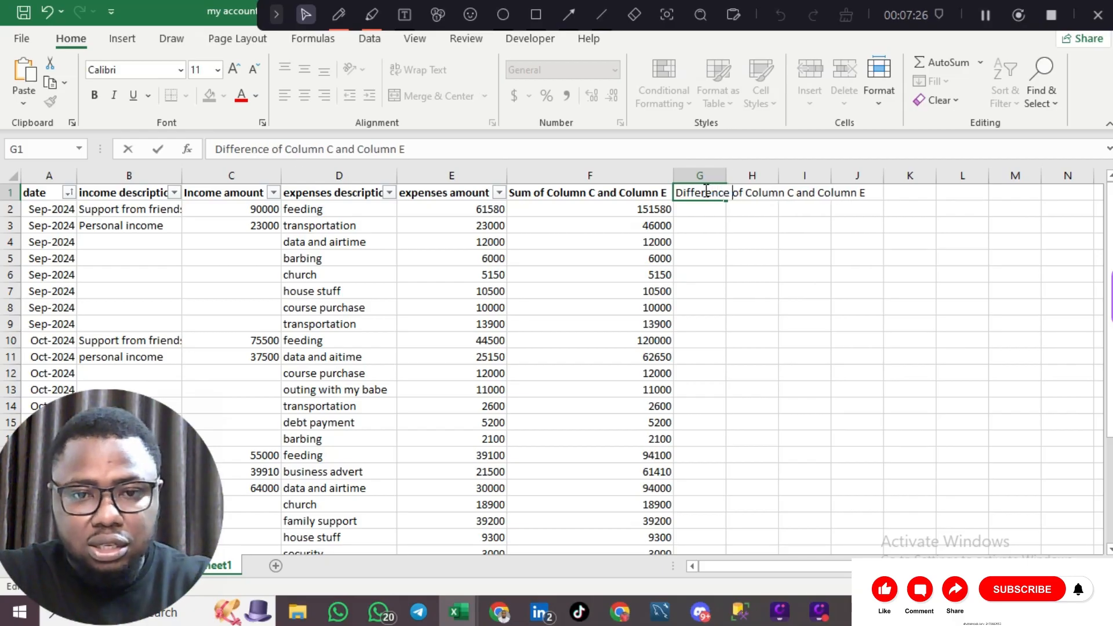
pyautogui.click(723, 175)
pyautogui.doubleClick(726, 175)
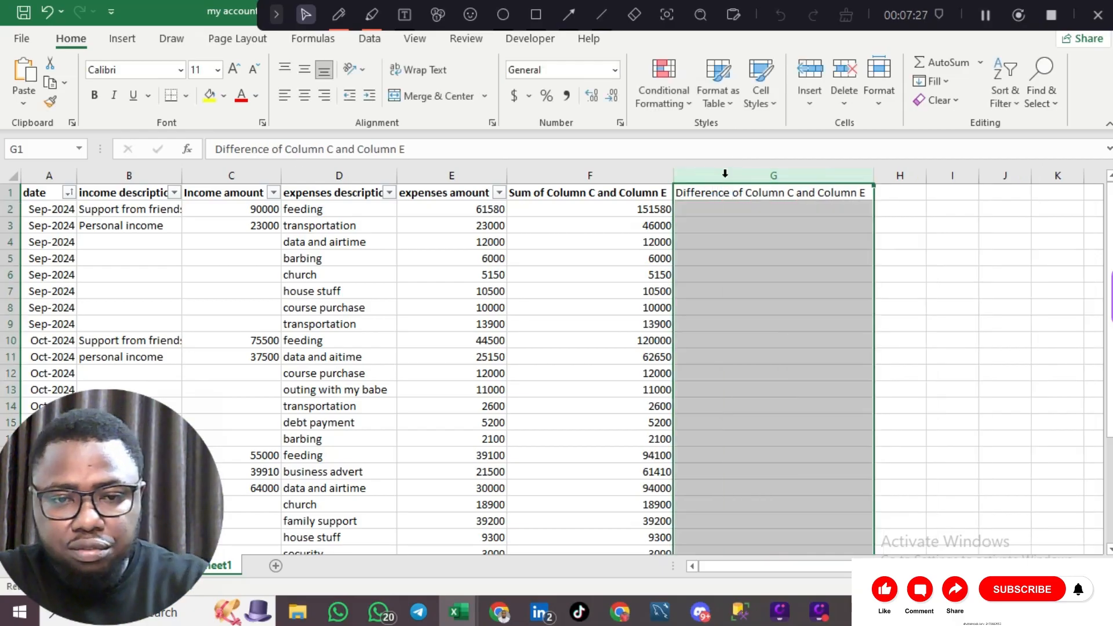
pyautogui.click(707, 211)
# - Enter the formula =F2-C2 in G2, giving 61580
pyautogui.write('+')
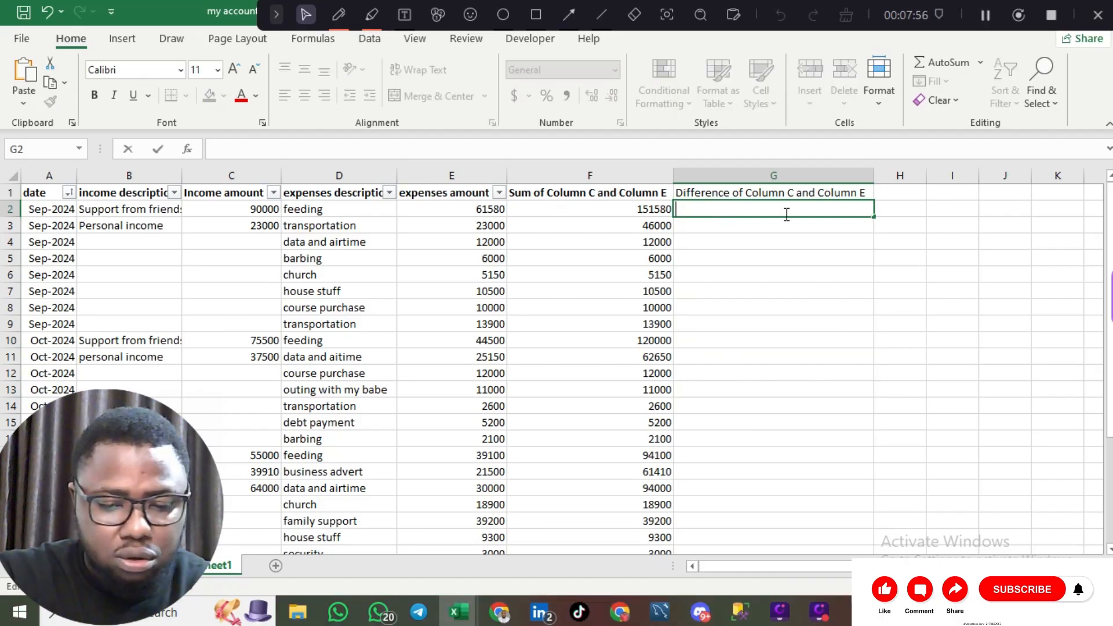
pyautogui.press('BackSpace')
pyautogui.write('=')
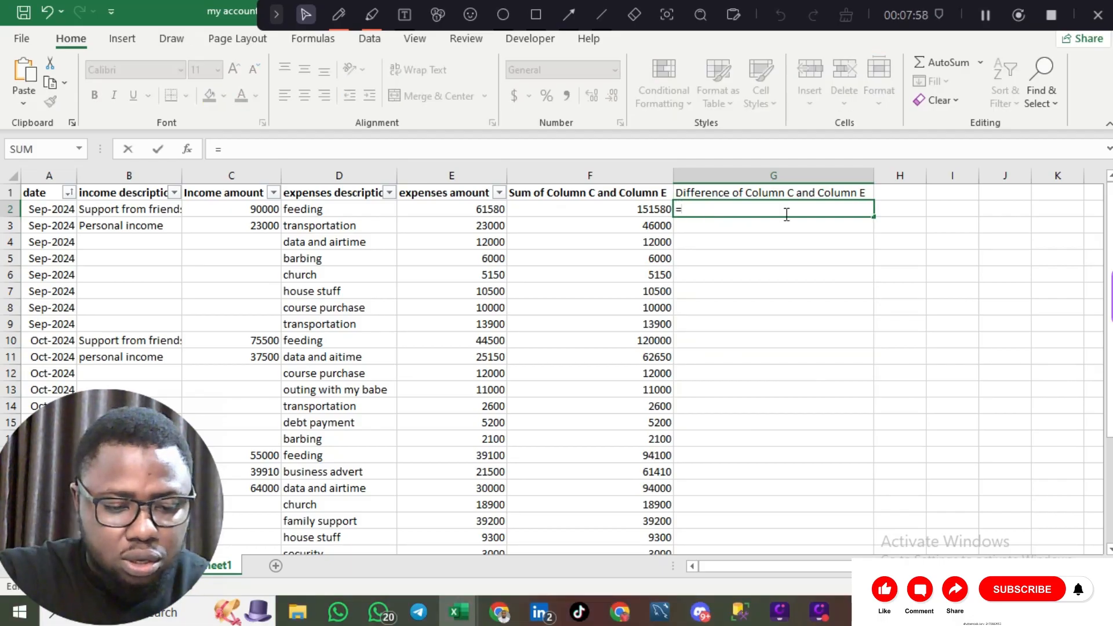
pyautogui.click(632, 204)
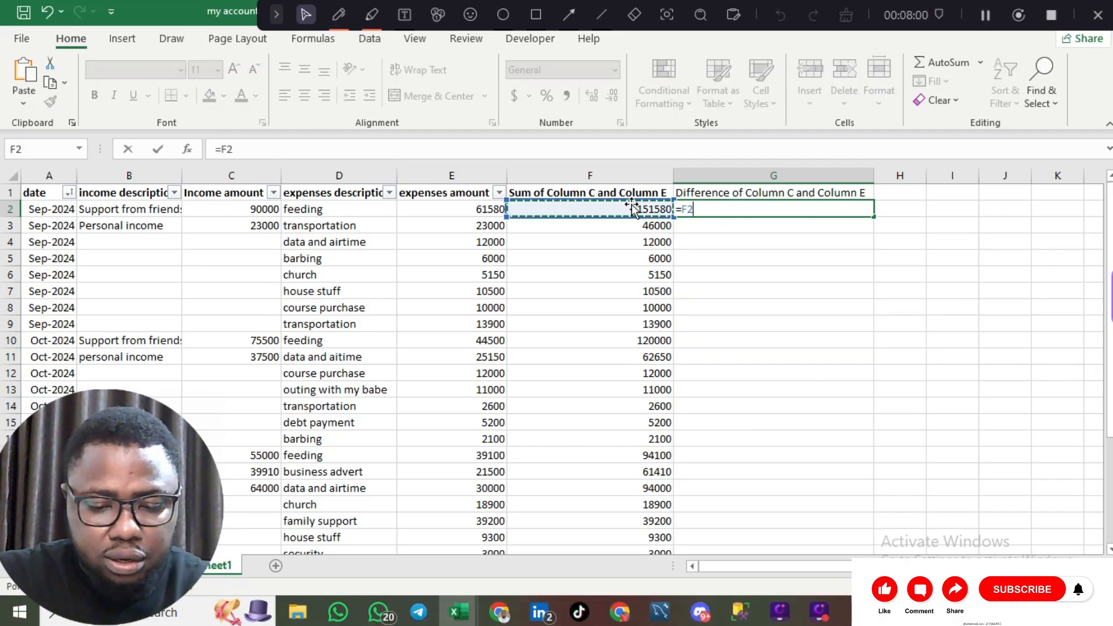
pyautogui.write('-')
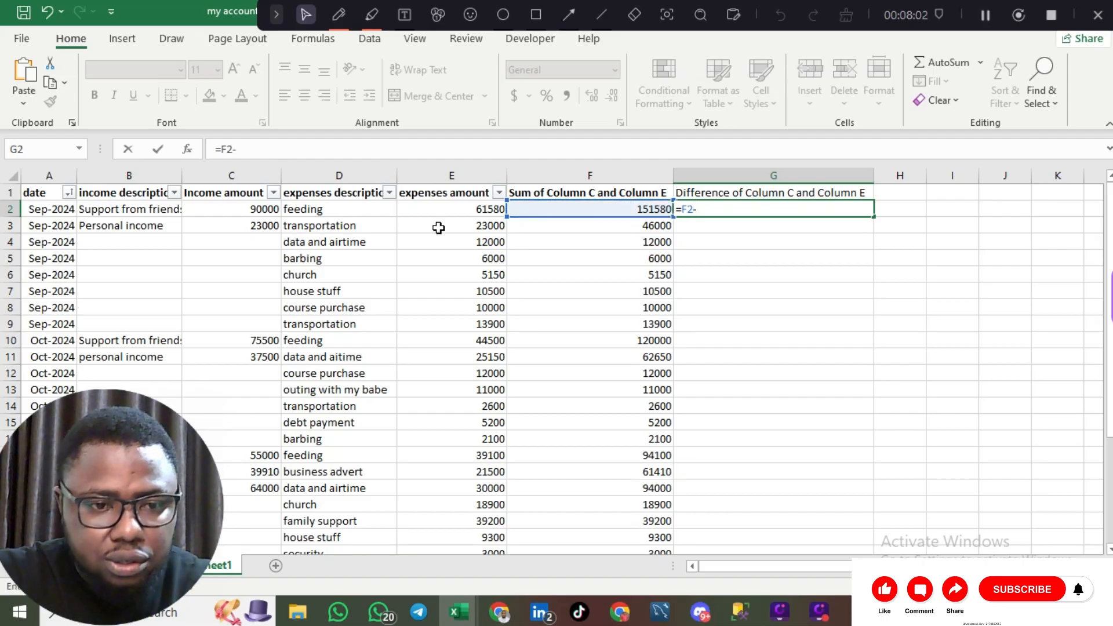
pyautogui.click(254, 209)
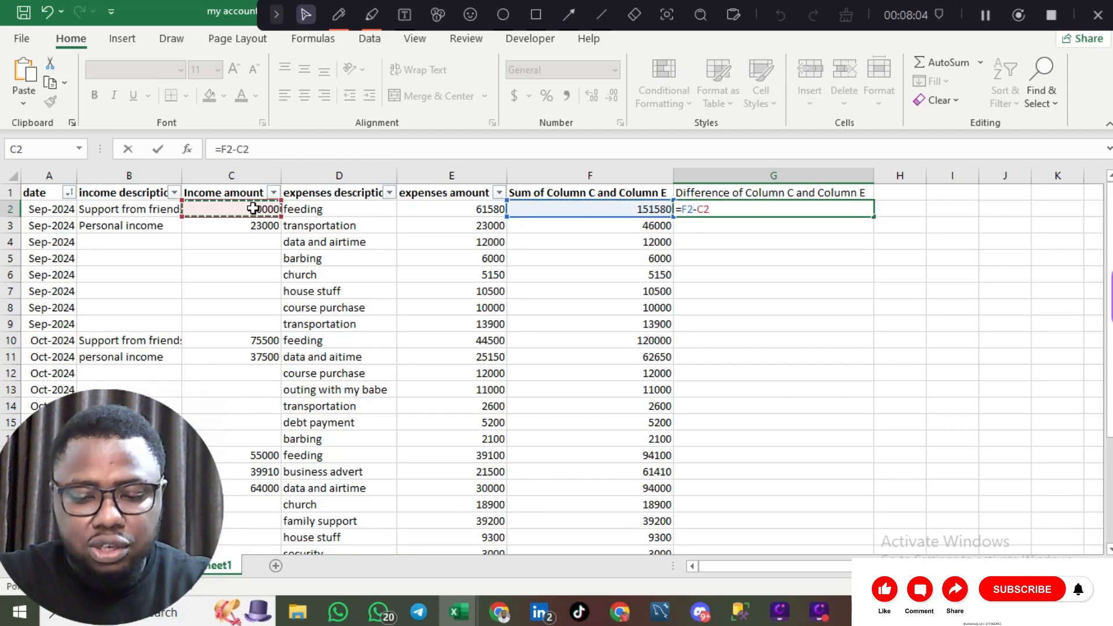
pyautogui.press('Return')
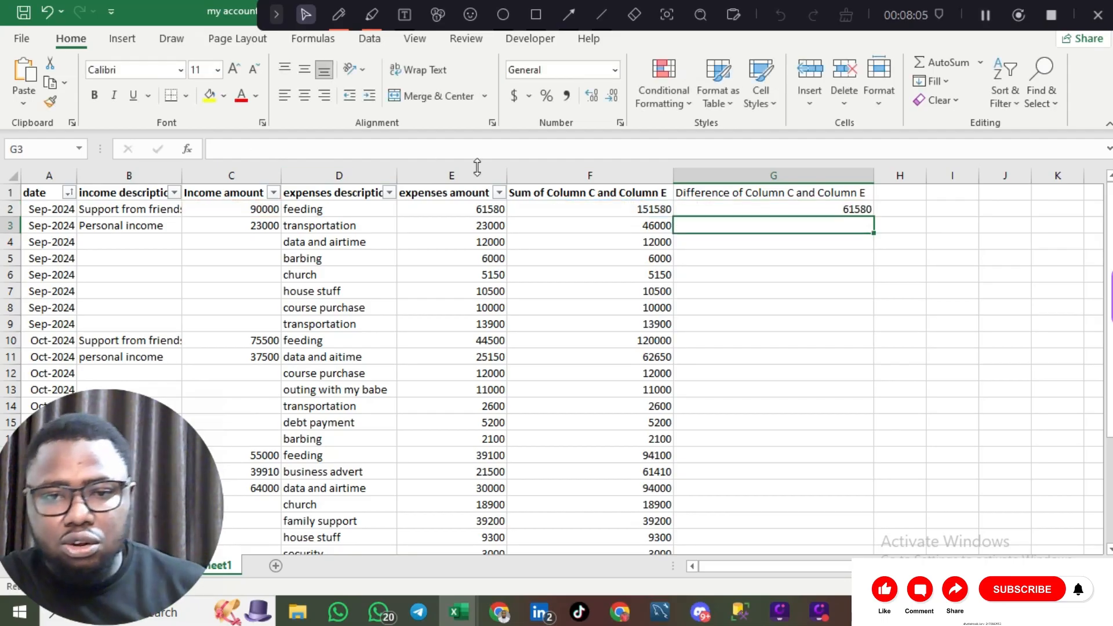
# - Fill the =F2-C2 difference formula down column G
pyautogui.click(809, 210)
pyautogui.doubleClick(868, 212)
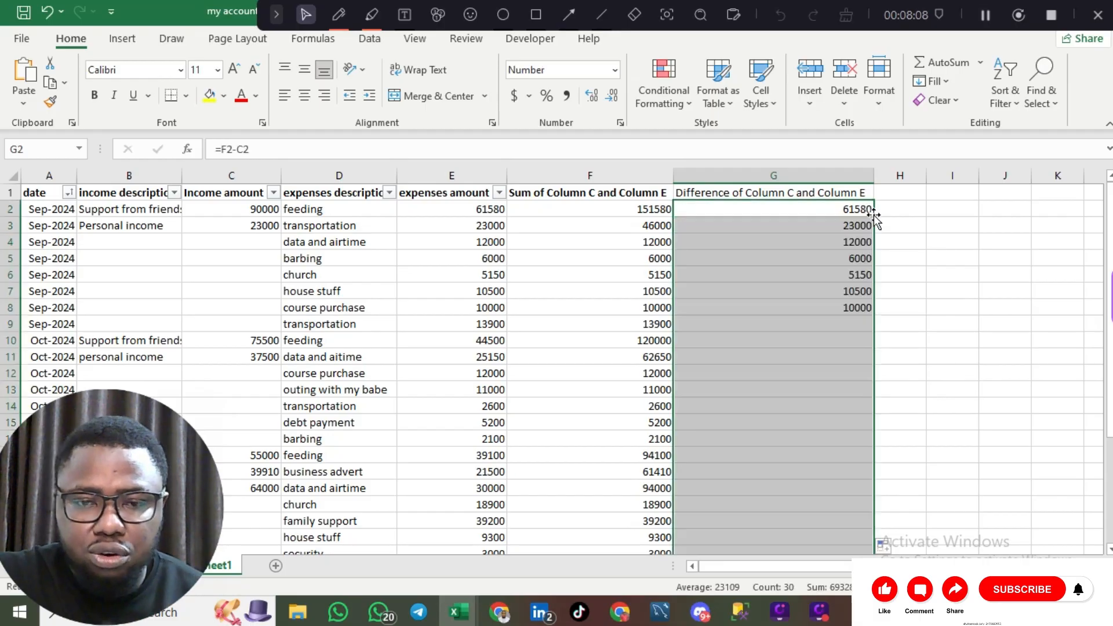
pyautogui.hscroll(3, 841, 222)
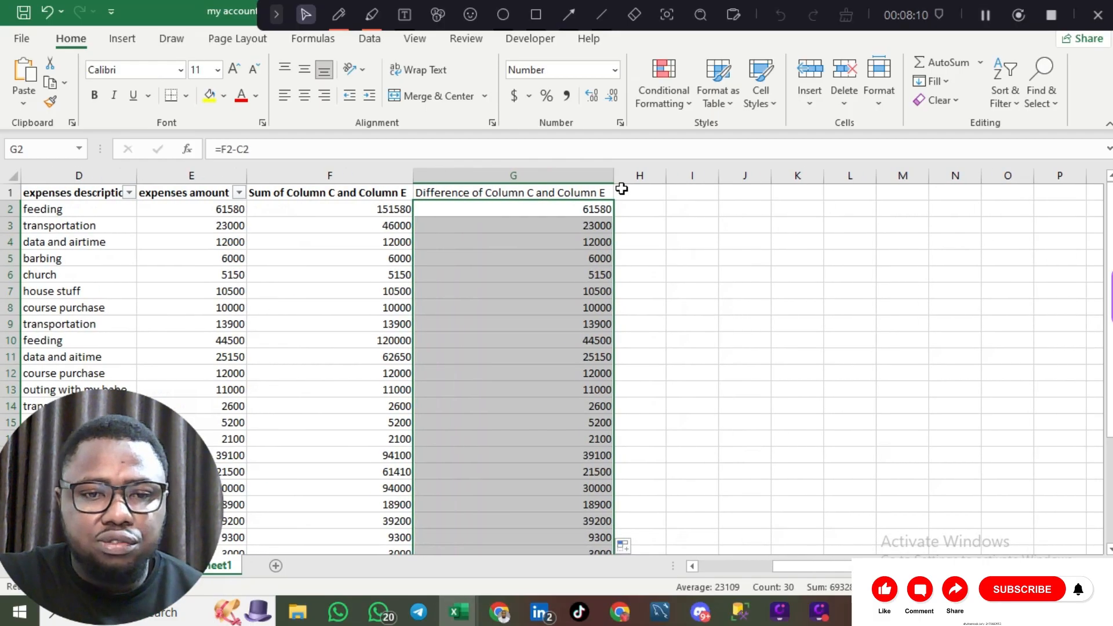
pyautogui.click(630, 191)
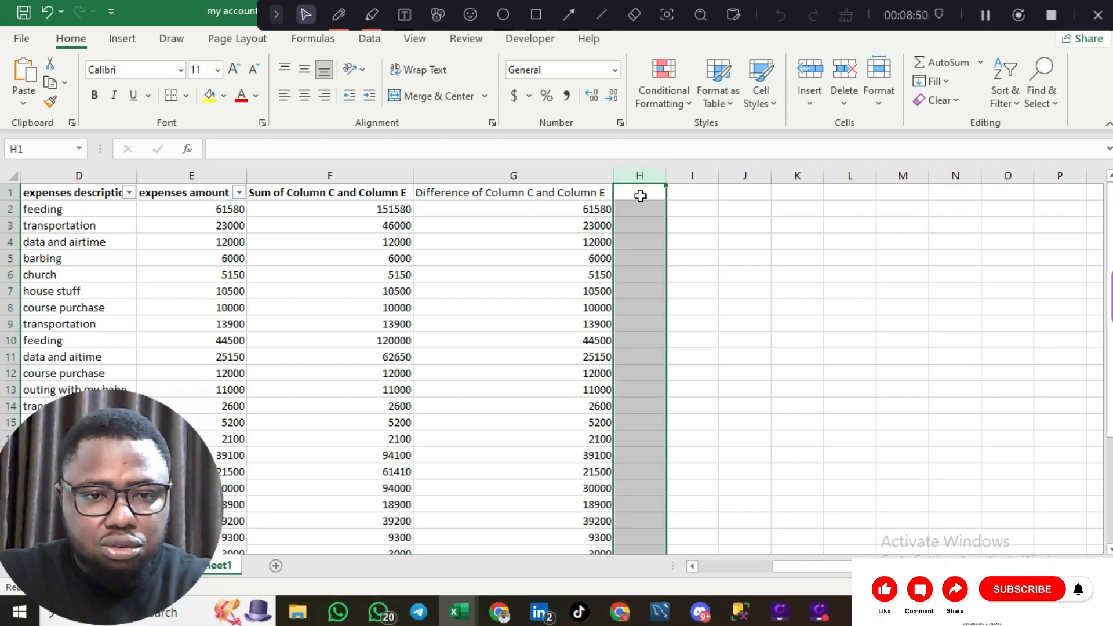
# - Paste the header into H1 and reword it 'Division of Column C and Column E'
pyautogui.click(639, 194)
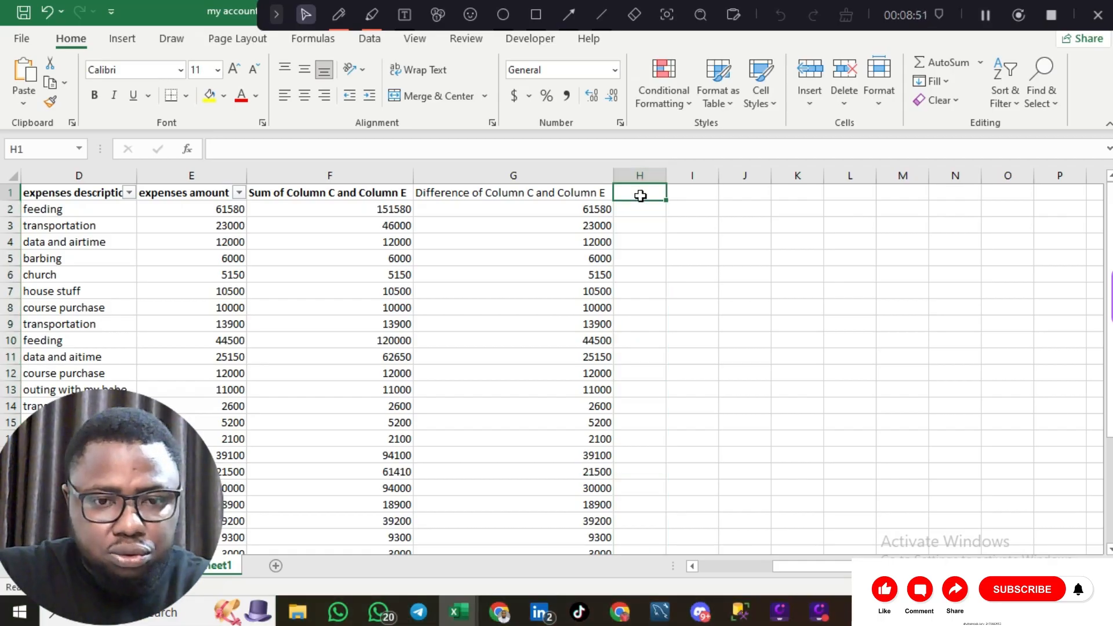
pyautogui.write('Sum of Column C and Column E')
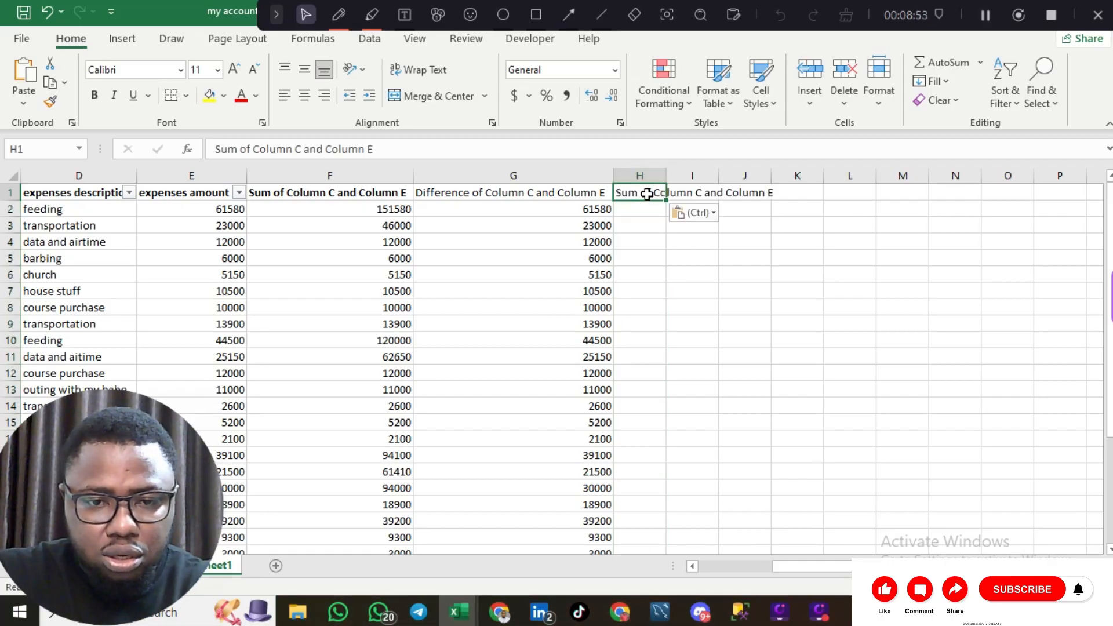
pyautogui.doubleClick(646, 195)
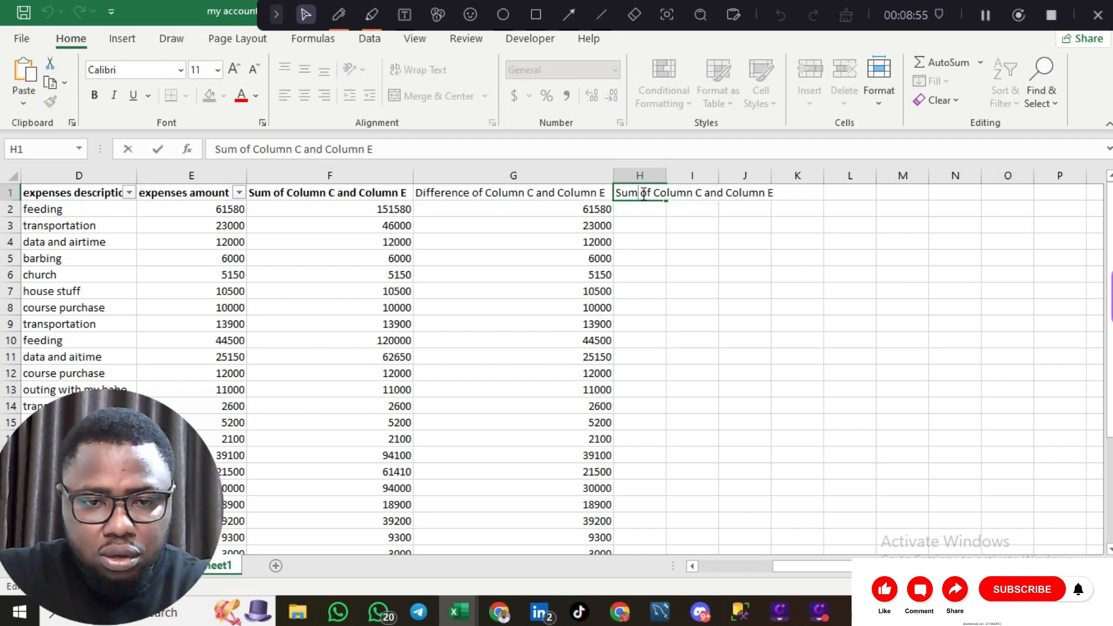
pyautogui.press('BackSpace')
pyautogui.press('BackSpace')
pyautogui.press('BackSpace')
pyautogui.write('Divisi')
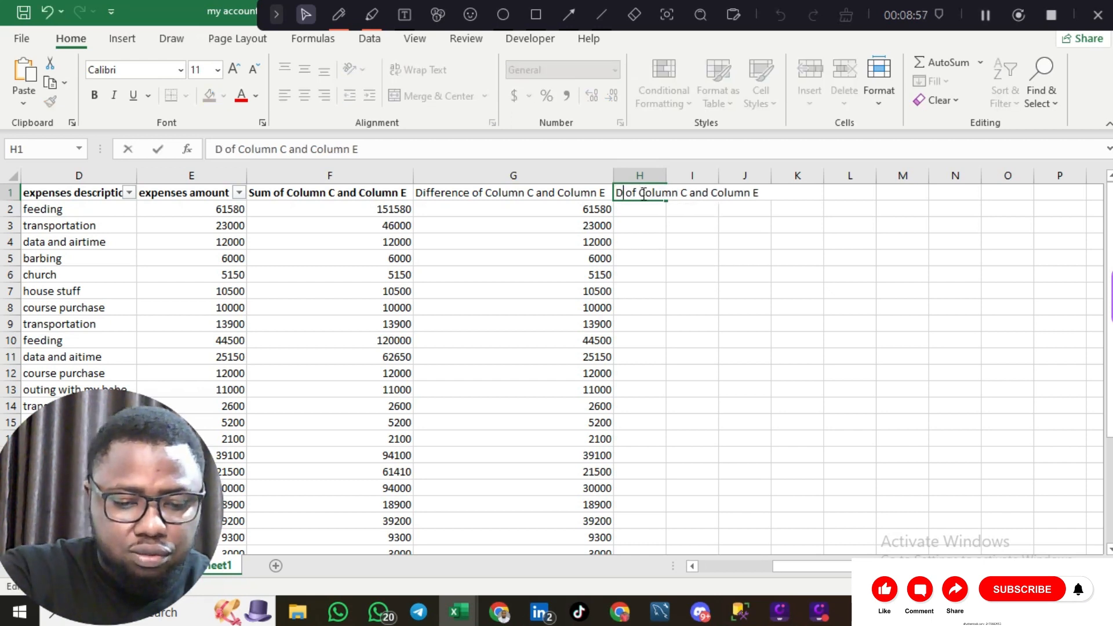
pyautogui.write('on')
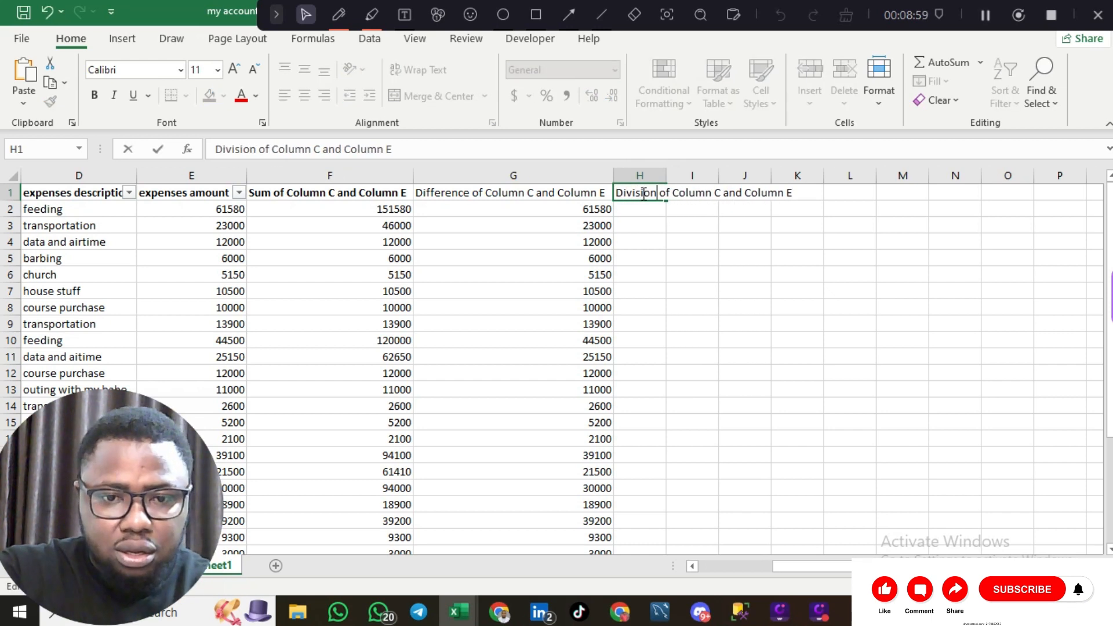
pyautogui.click(681, 218)
# - Make the Division header bold and autofit column H to fit it
pyautogui.click(567, 179)
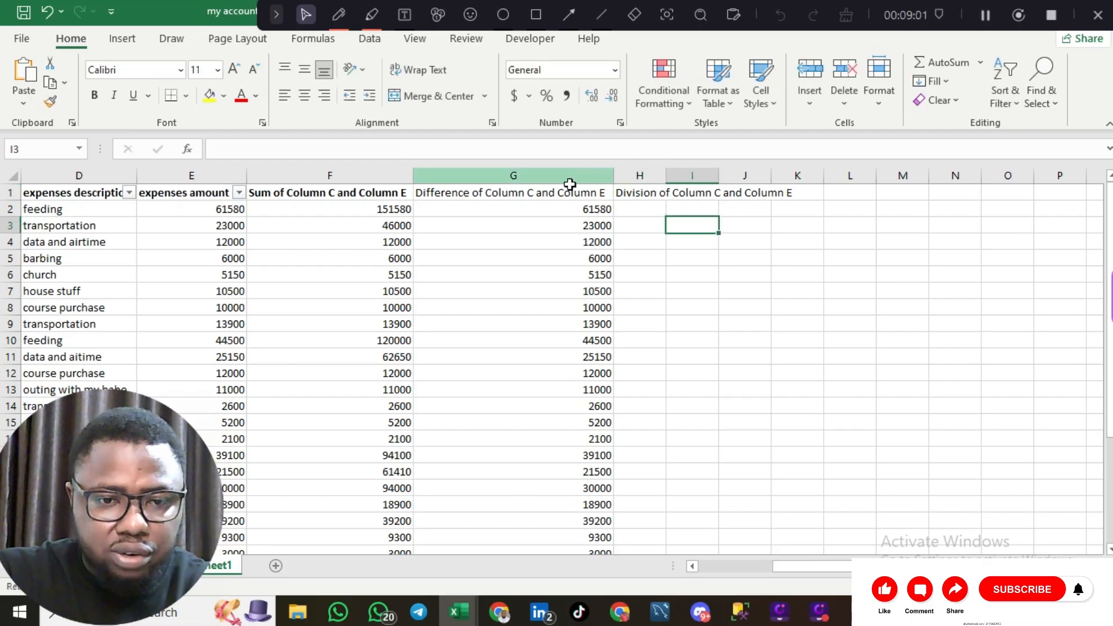
pyautogui.click(567, 193)
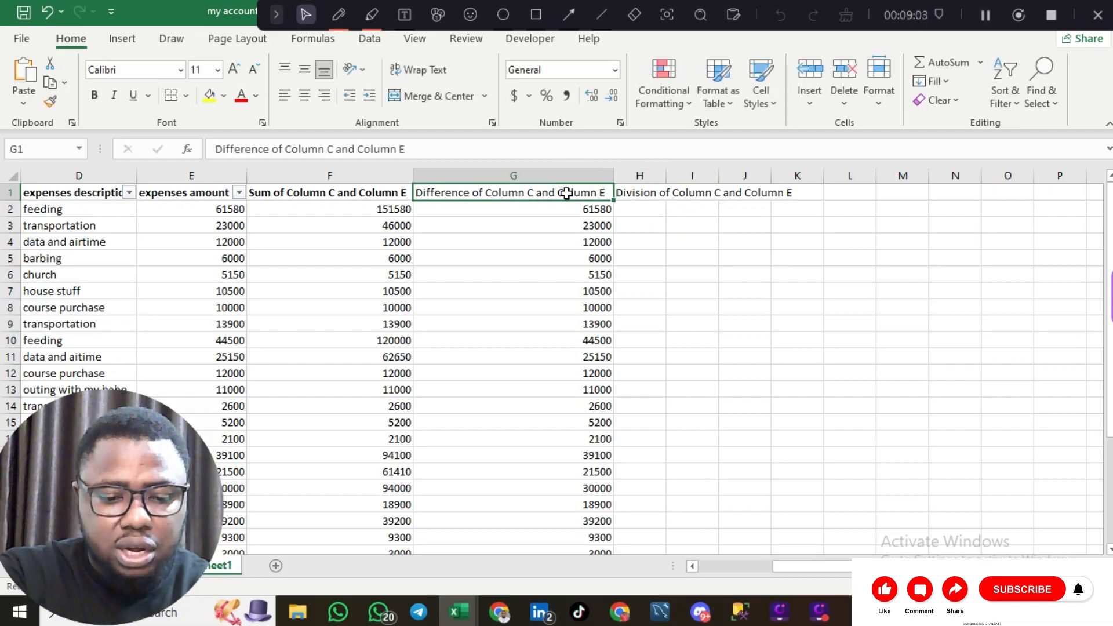
pyautogui.click(665, 197)
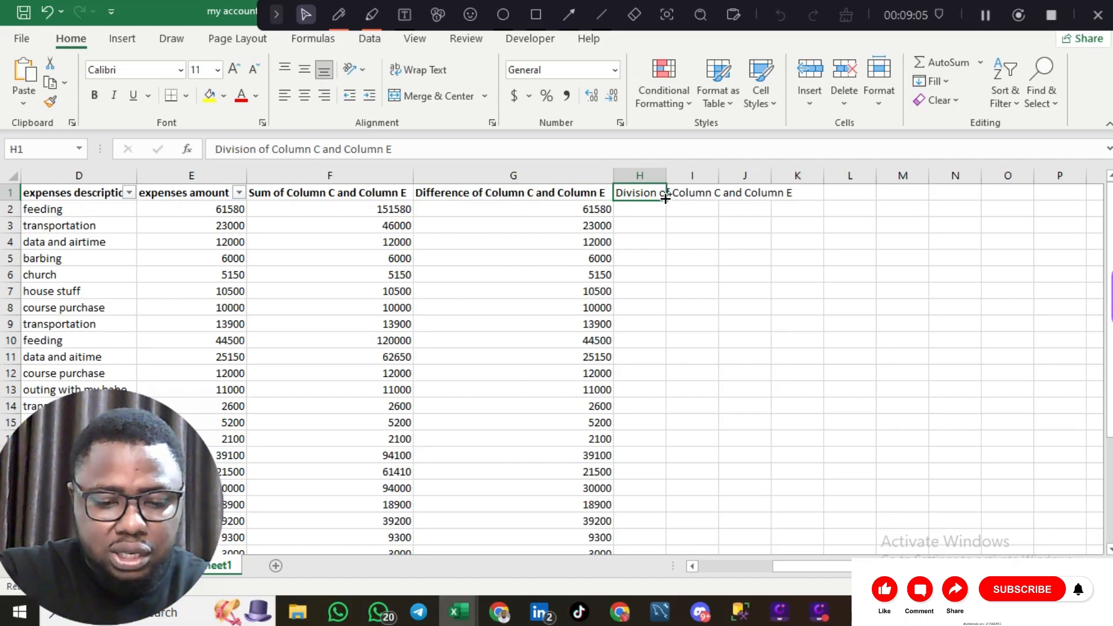
pyautogui.hotkey('ctrl', 'b')
pyautogui.doubleClick(667, 175)
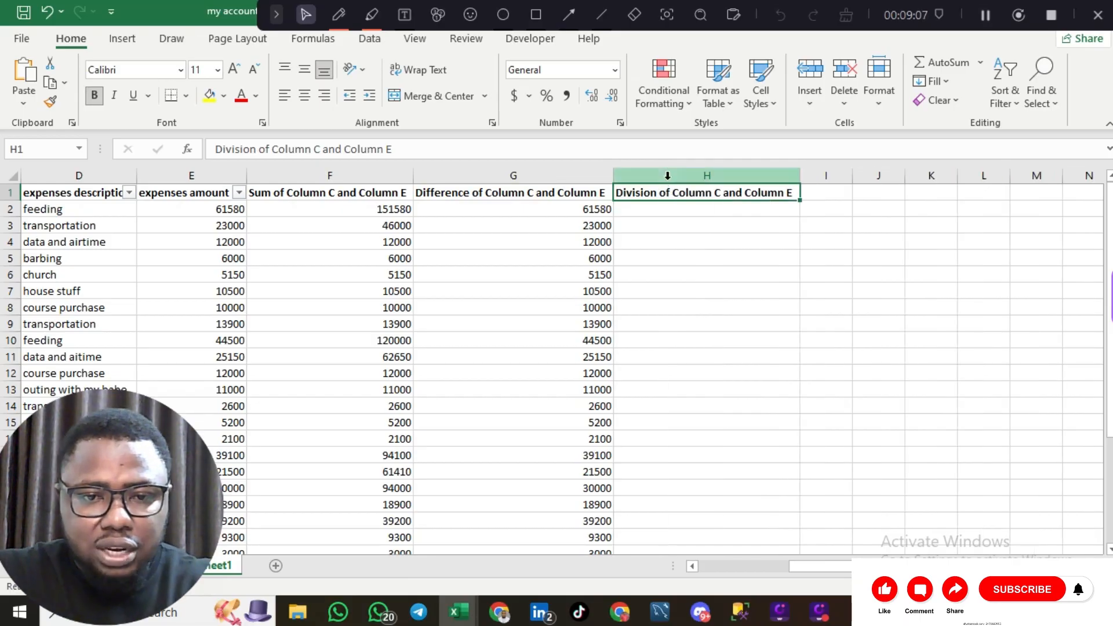
pyautogui.click(657, 208)
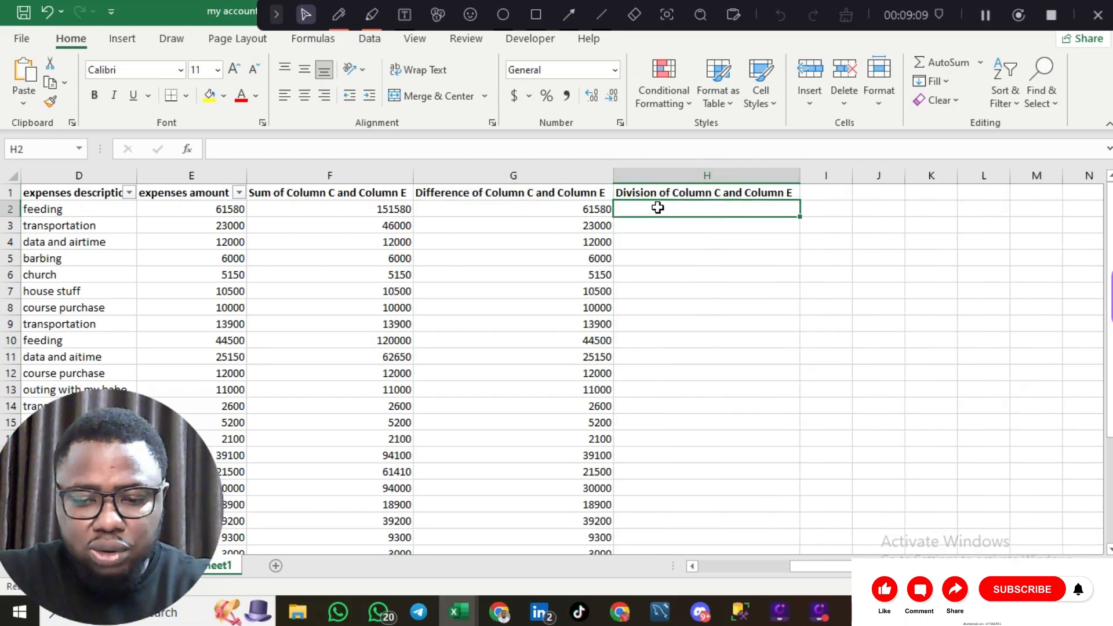
# - Start an H2 formula referencing G2, then remove that wrong reference
pyautogui.write('=')
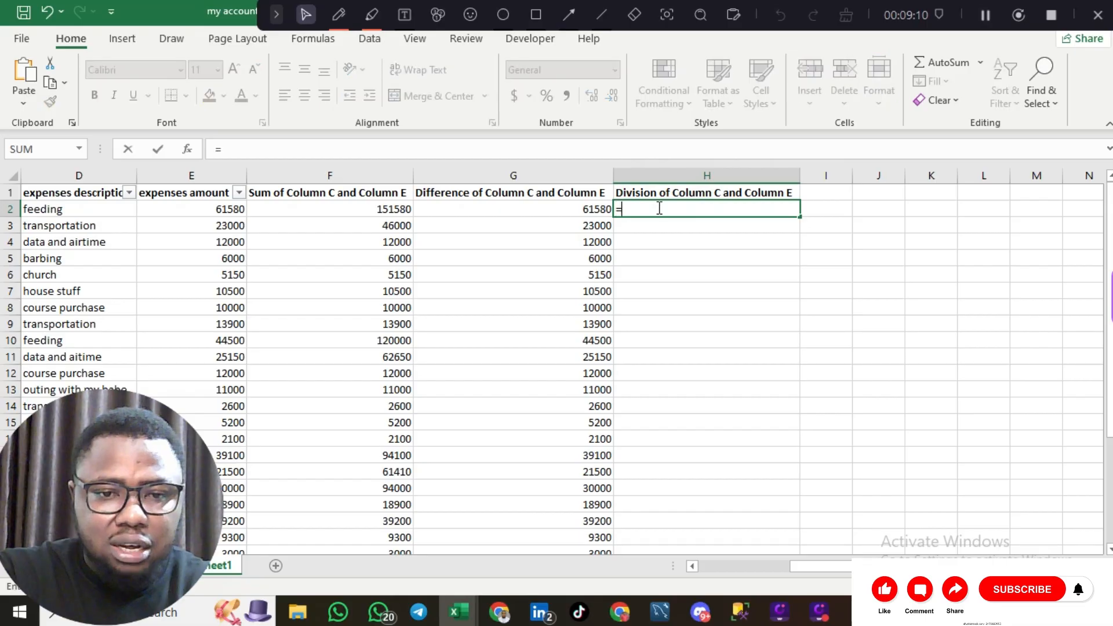
pyautogui.click(587, 210)
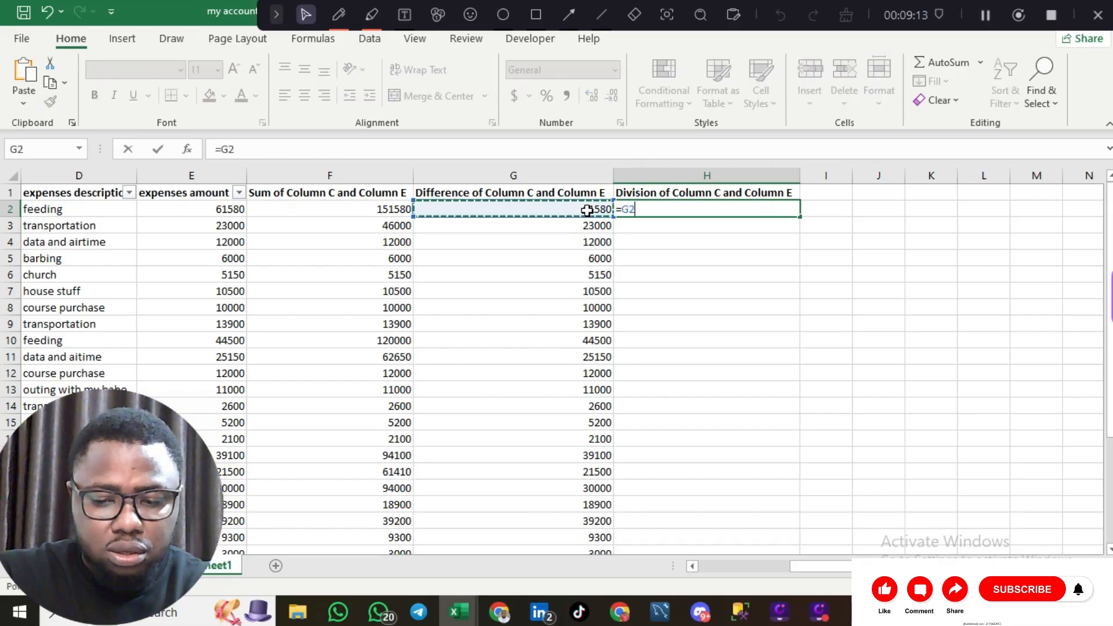
pyautogui.write('/')
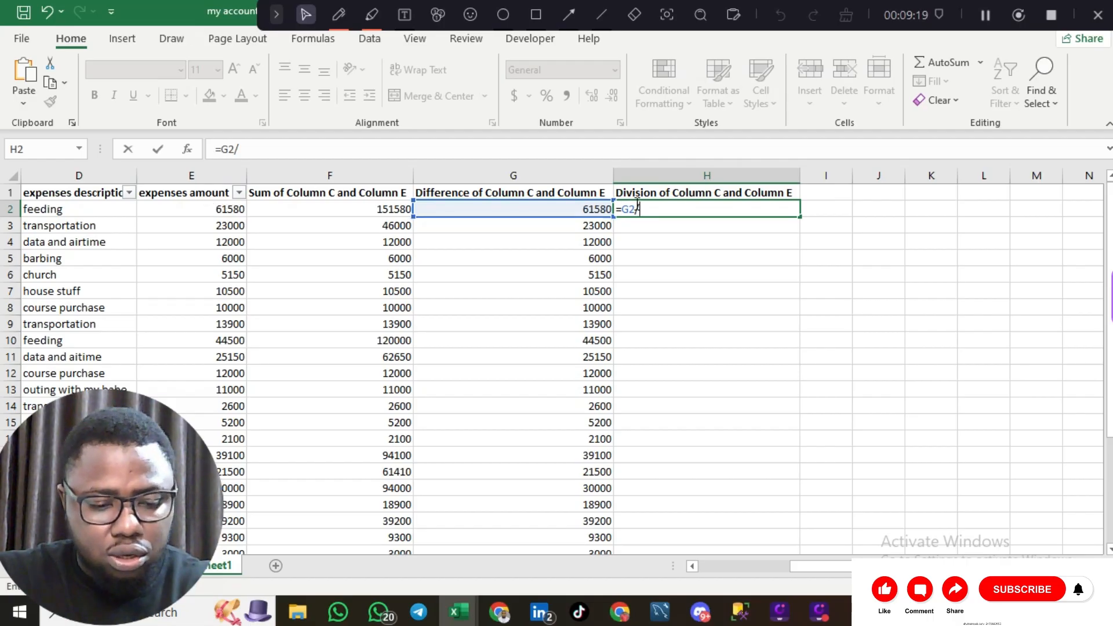
pyautogui.hotkey('ctrl', 'z')
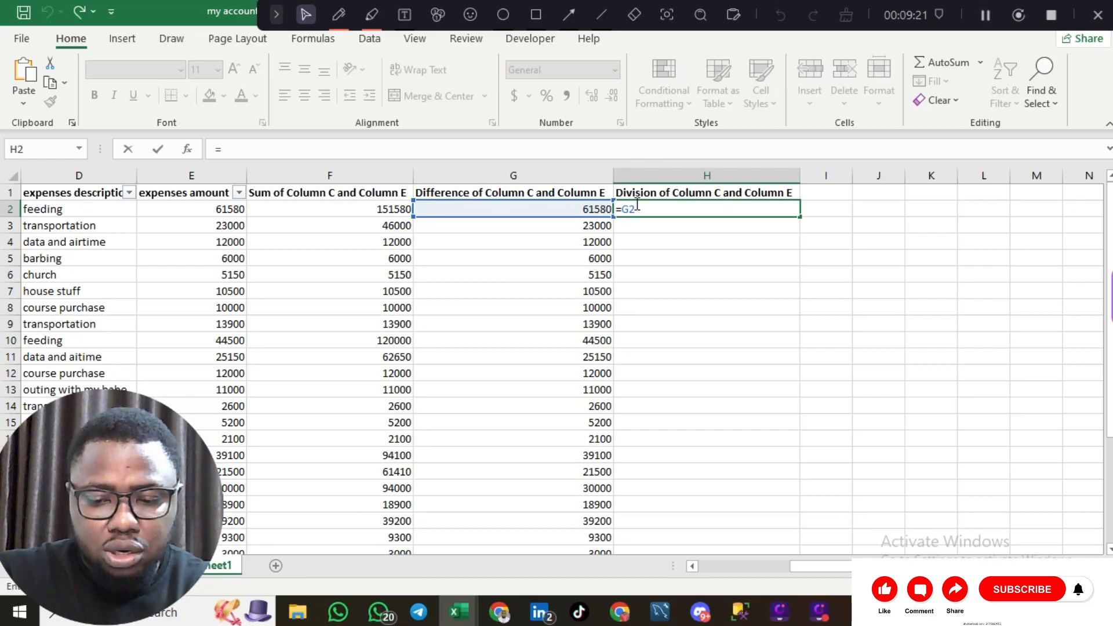
pyautogui.press('BackSpace')
pyautogui.press('BackSpace')
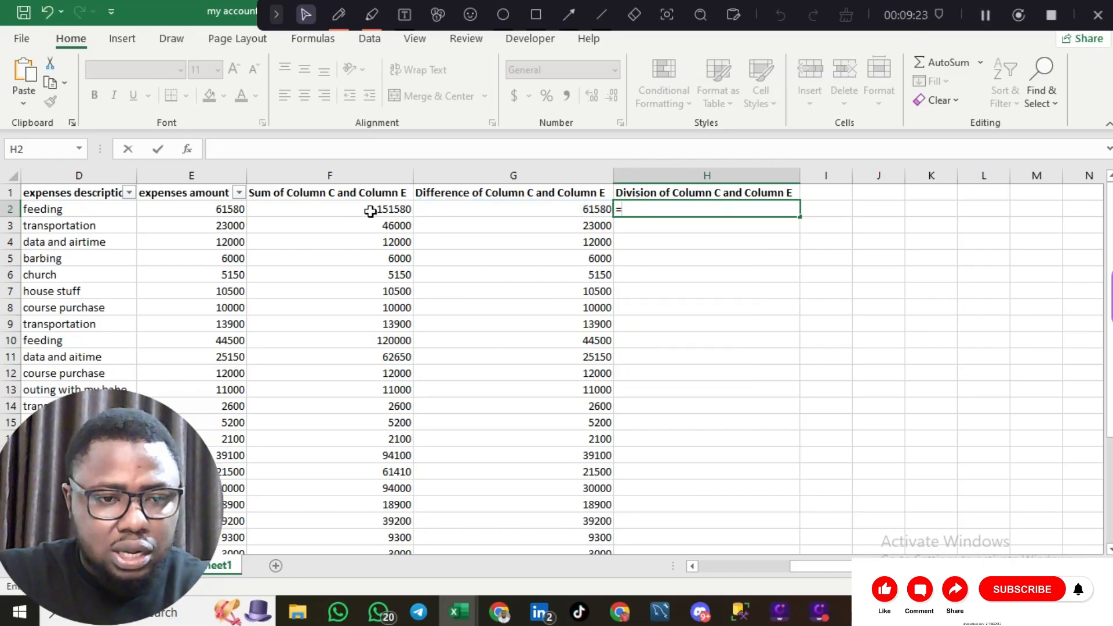
# - Enter the formula =E2/C2 in H2, giving 0.684222222
pyautogui.hscroll(-3, 372, 209)
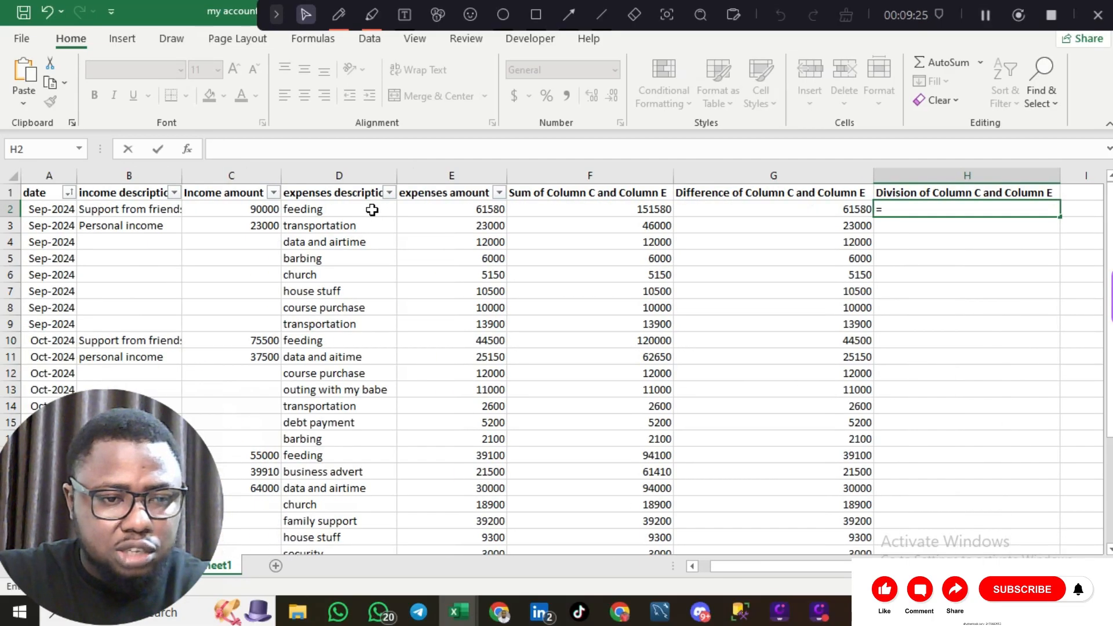
pyautogui.click(471, 210)
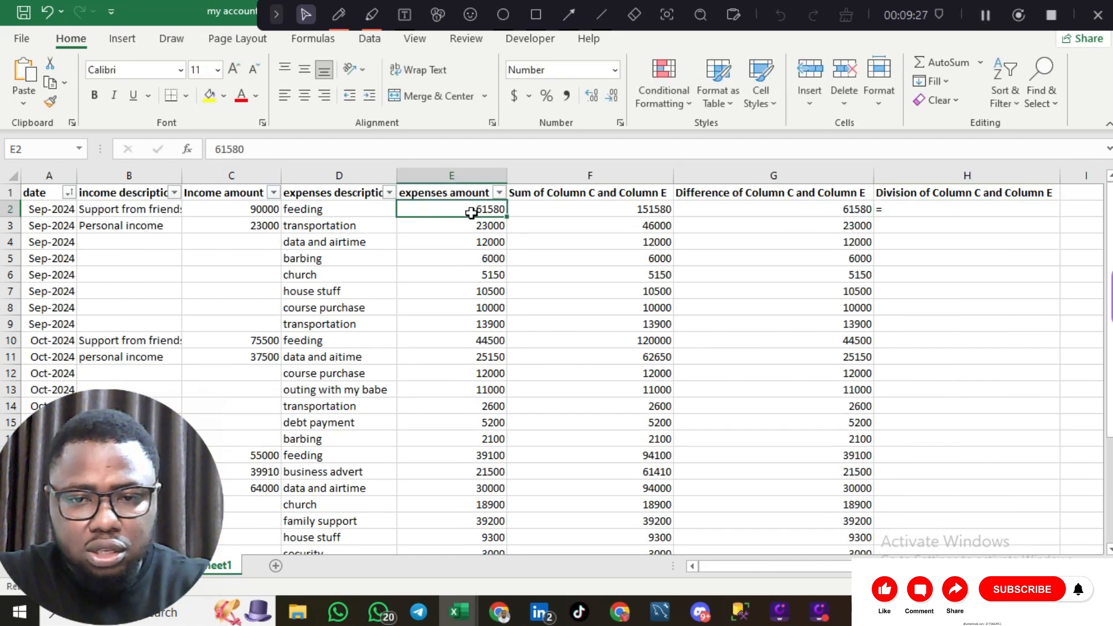
pyautogui.click(967, 213)
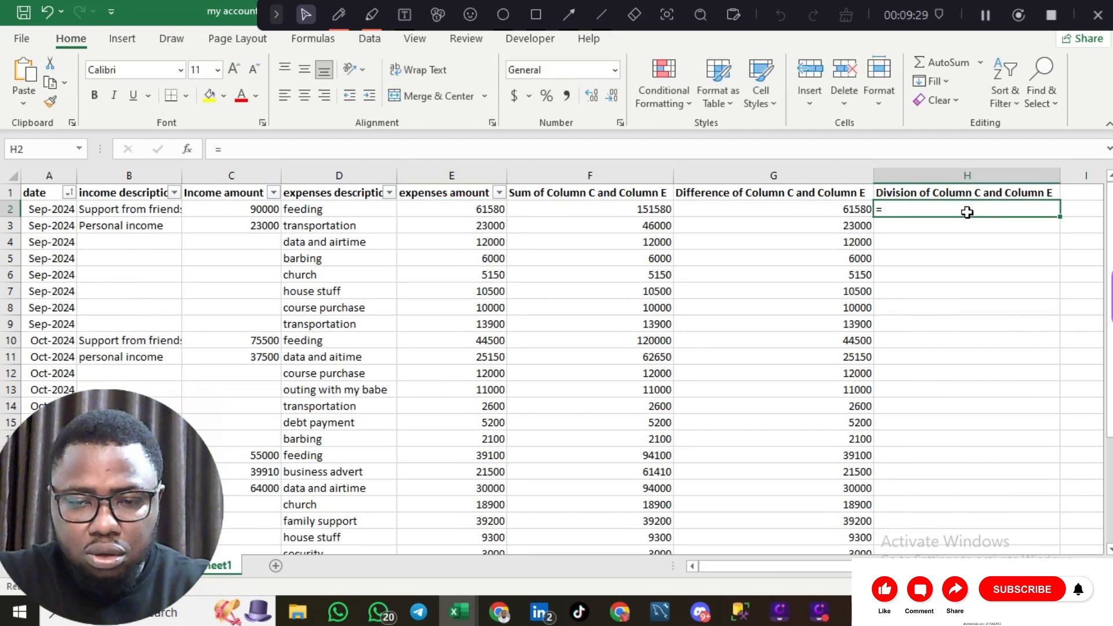
pyautogui.click(473, 210)
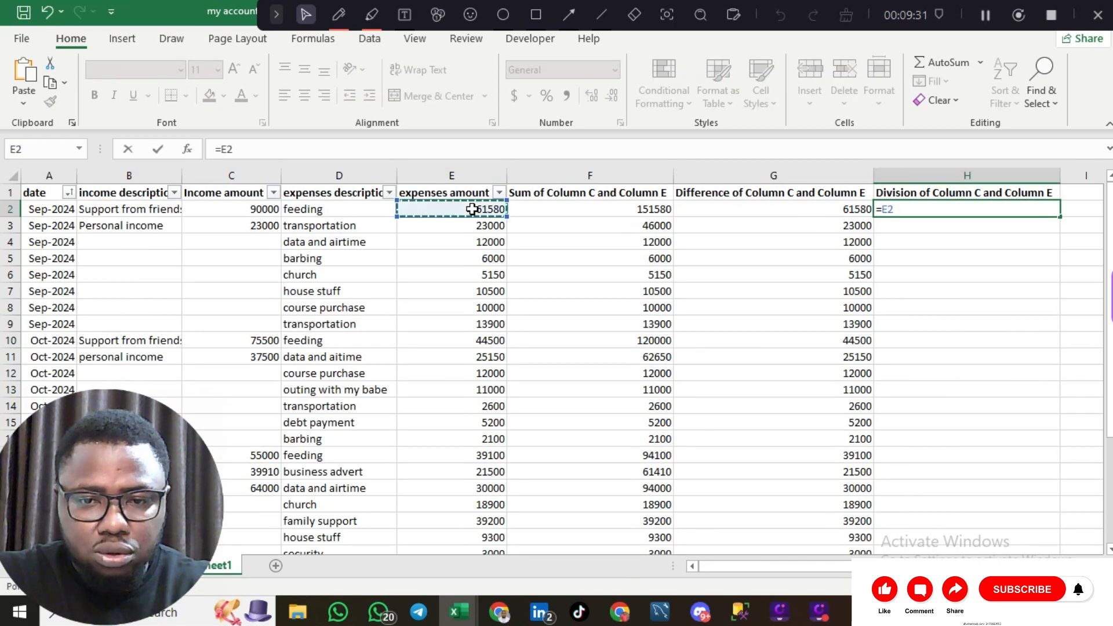
pyautogui.write('/')
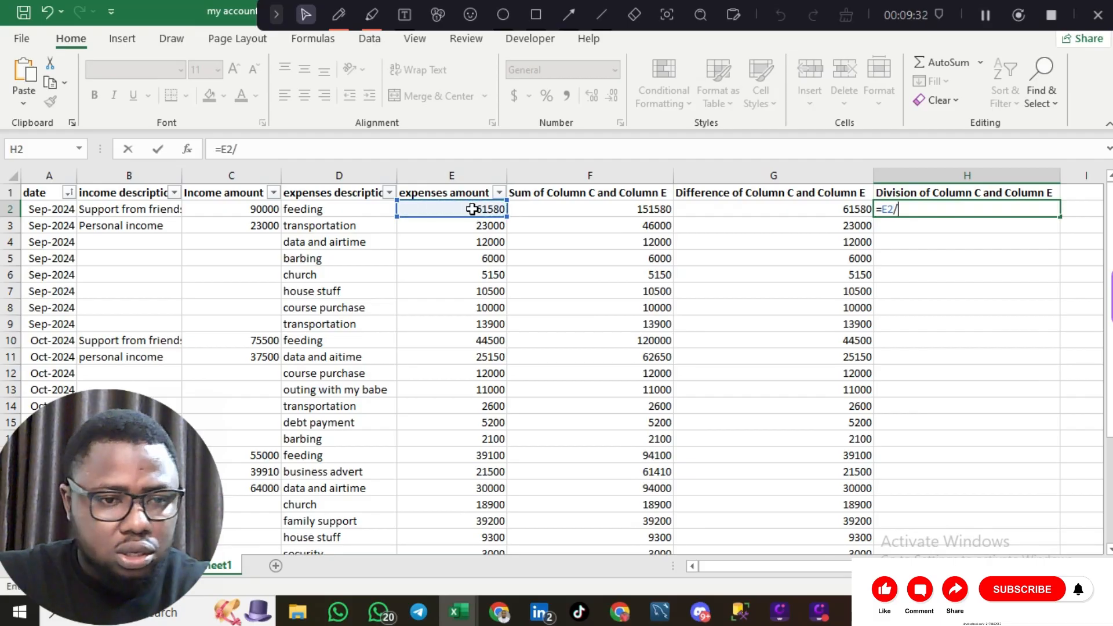
pyautogui.click(240, 208)
pyautogui.press('Return')
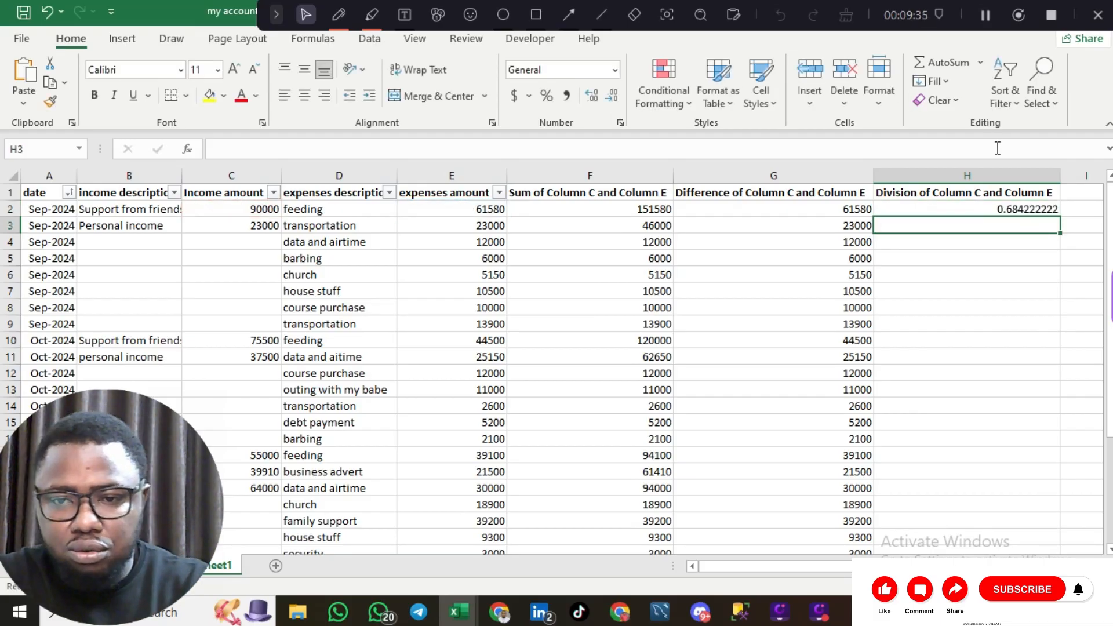
pyautogui.click(1033, 209)
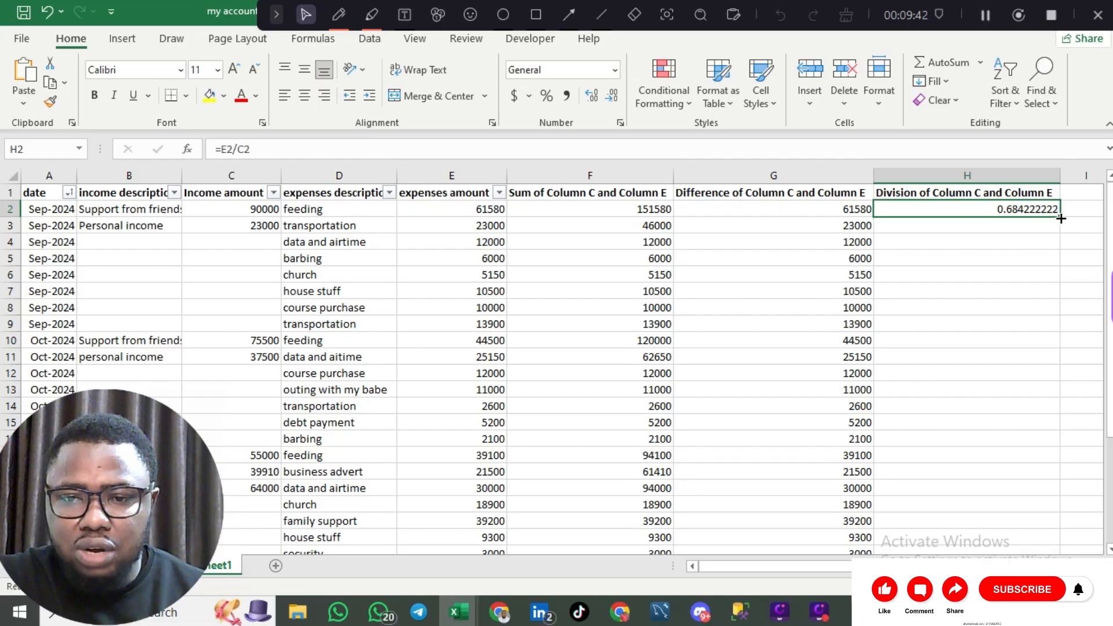
# - Fill the =E2/C2 formula down column H, showing ratios and #DIV/0! where income is blank
pyautogui.doubleClick(1061, 219)
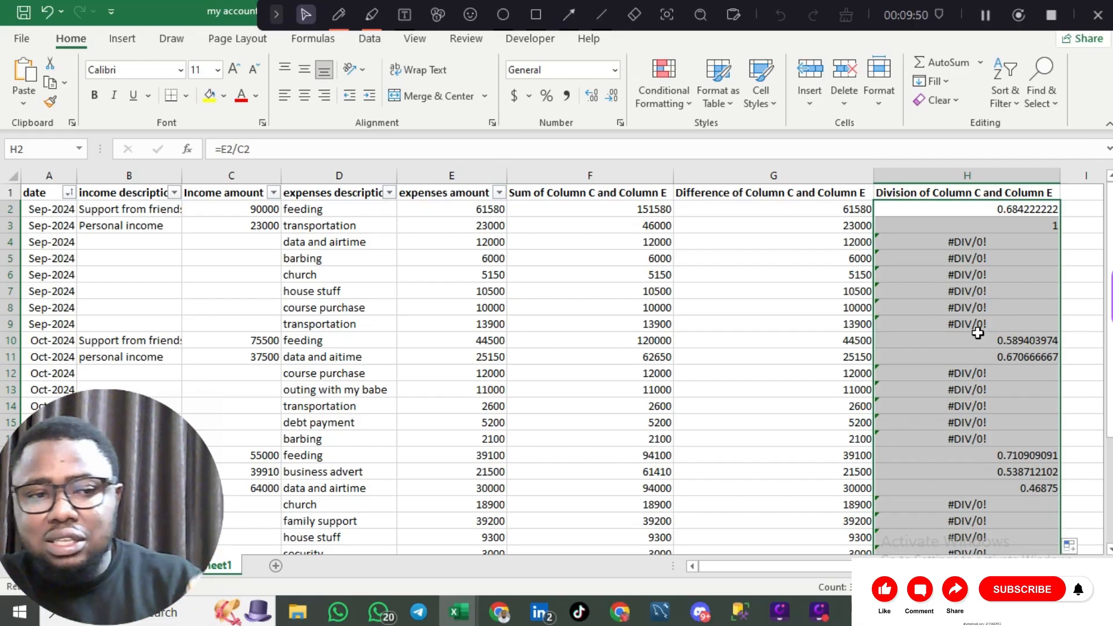
pyautogui.hscroll(5, 978, 333)
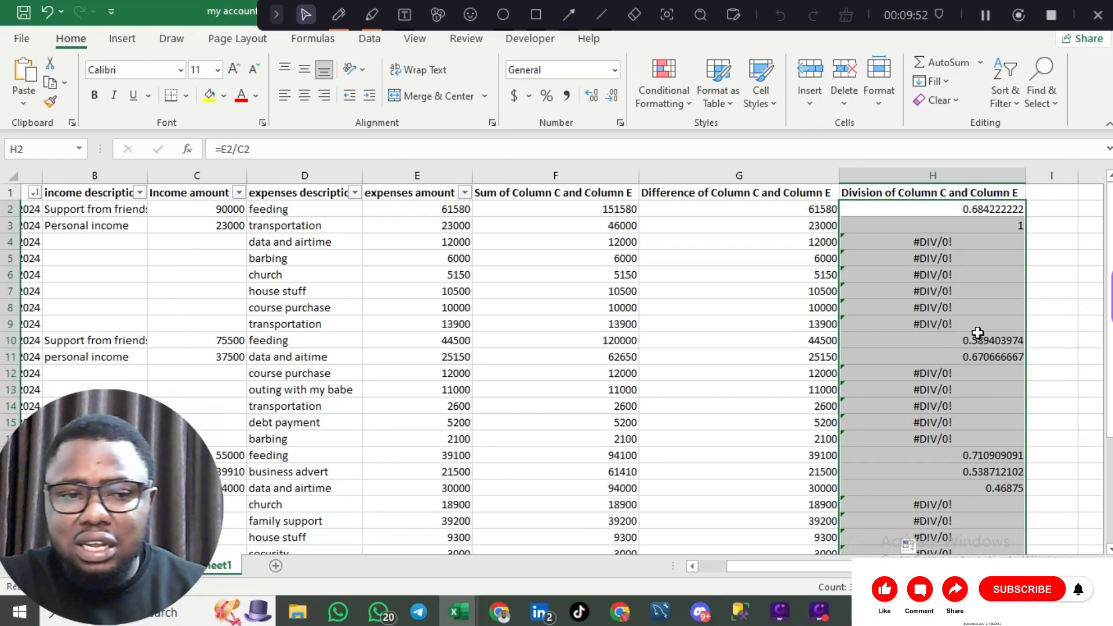
pyautogui.hscroll(-5, 978, 332)
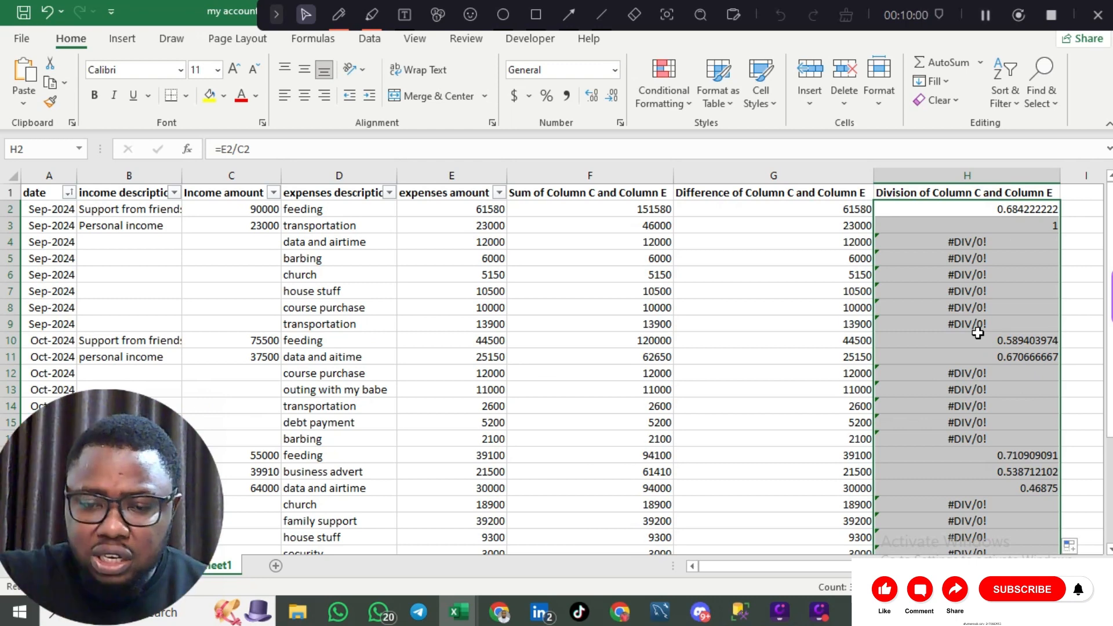
pyautogui.hscroll(3, 978, 333)
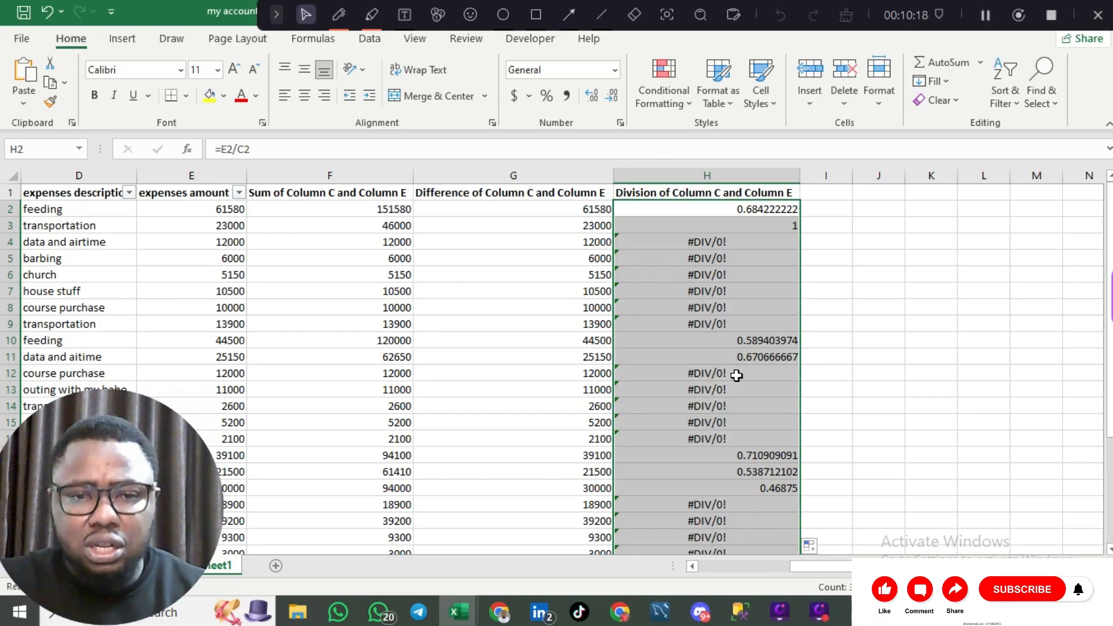
pyautogui.click(826, 196)
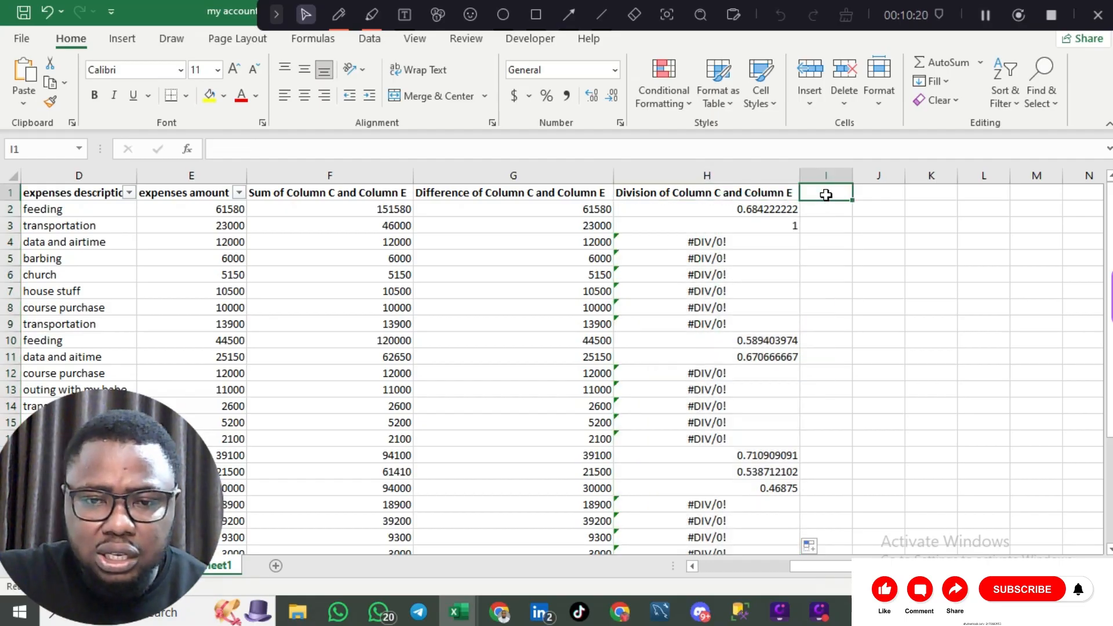
pyautogui.click(824, 209)
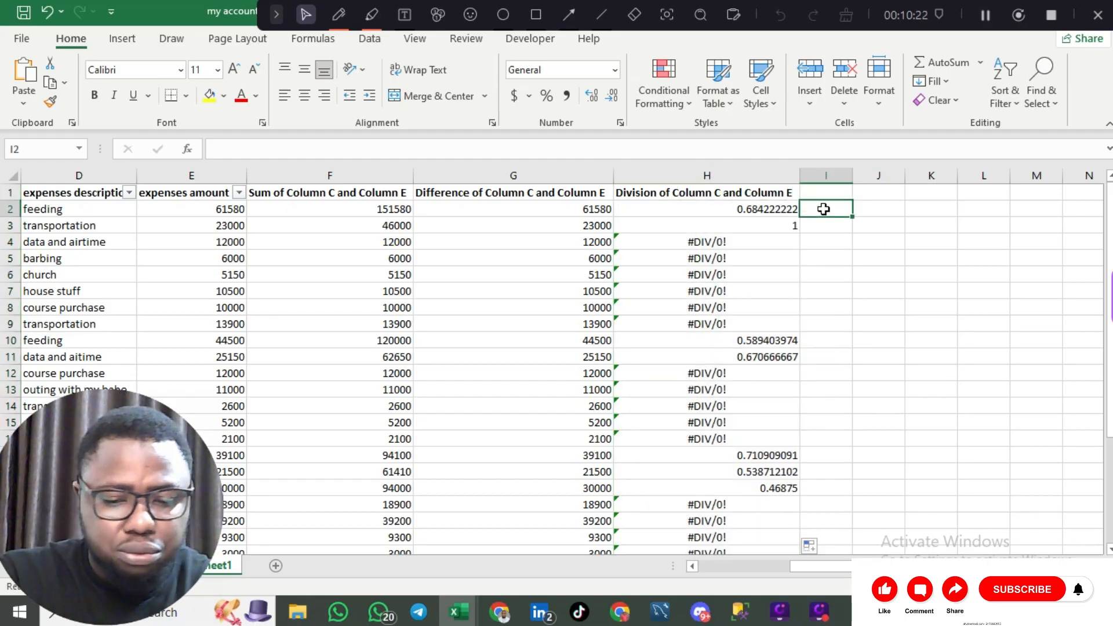
pyautogui.write('+')
pyautogui.write('=')
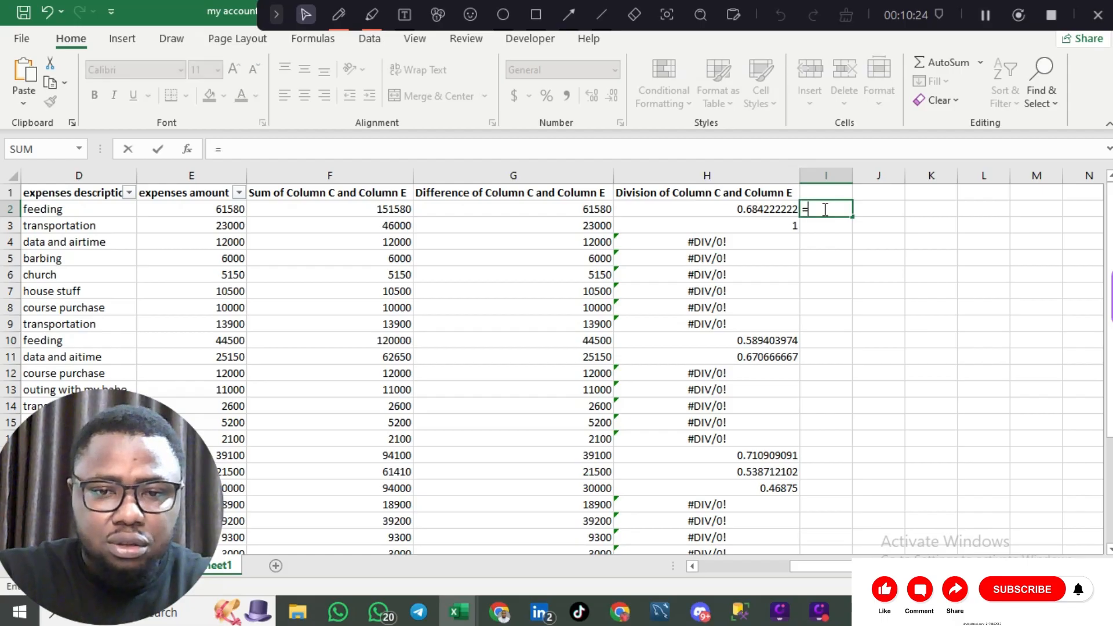
pyautogui.hscroll(-3, 427, 356)
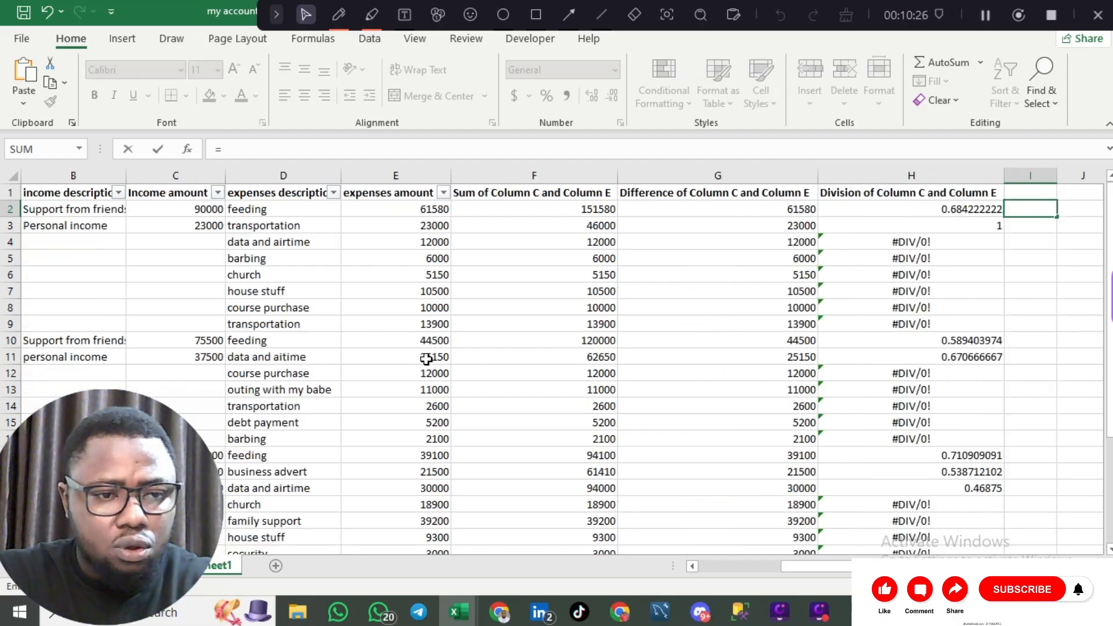
pyautogui.click(468, 212)
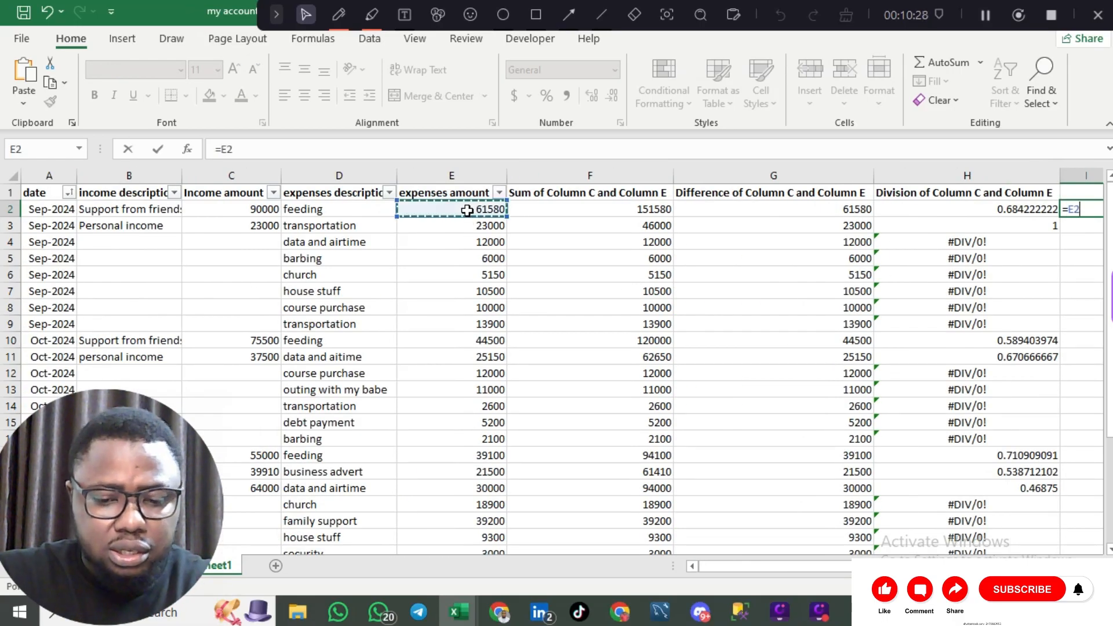
pyautogui.write('*')
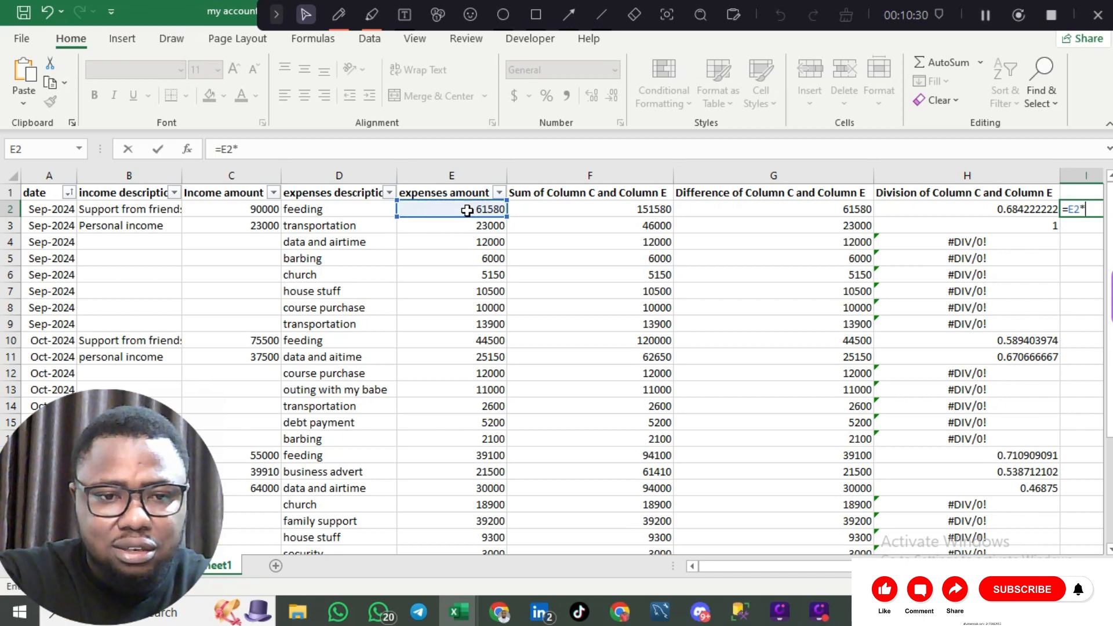
pyautogui.click(237, 211)
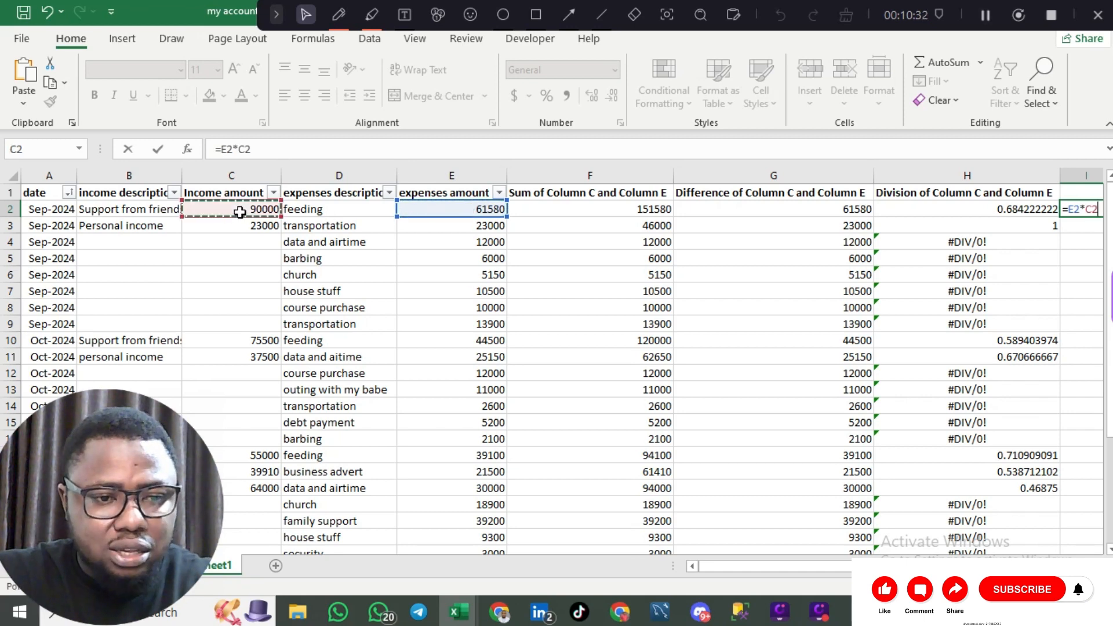
pyautogui.hscroll(3, 586, 351)
pyautogui.press('Return')
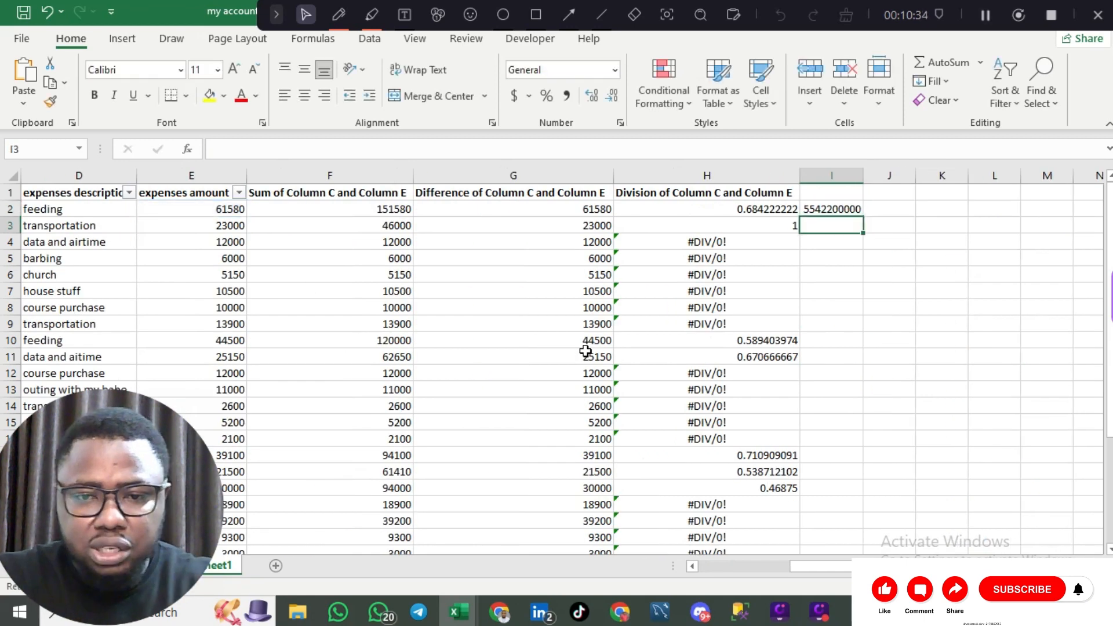
# - Check the I2 multiplication formula against the G2 difference formula, ending back on I2
pyautogui.click(838, 209)
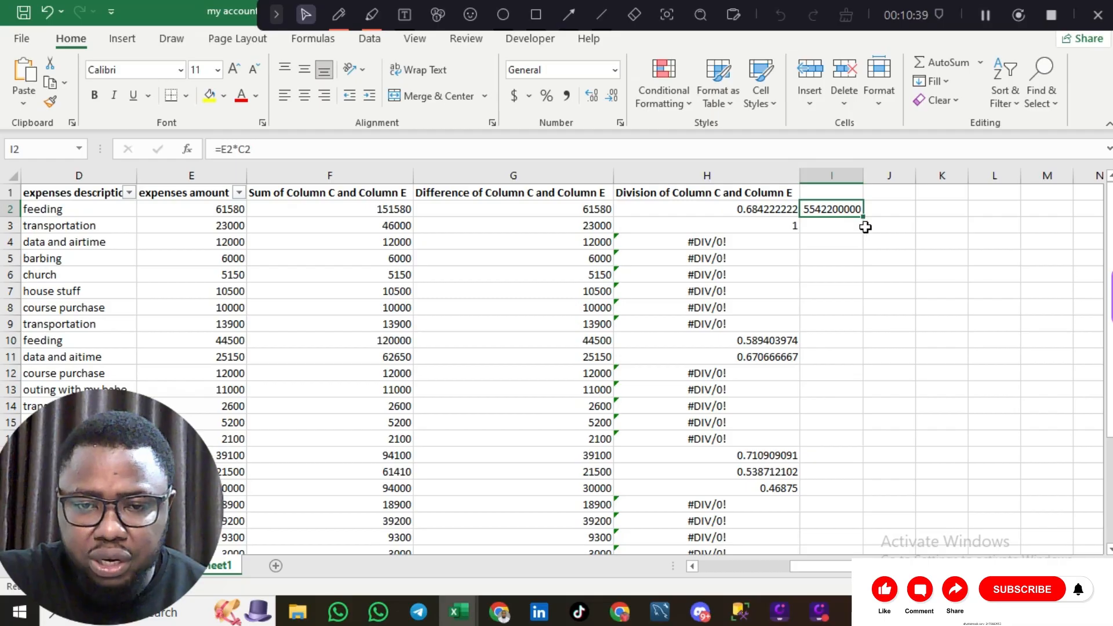
pyautogui.click(864, 216)
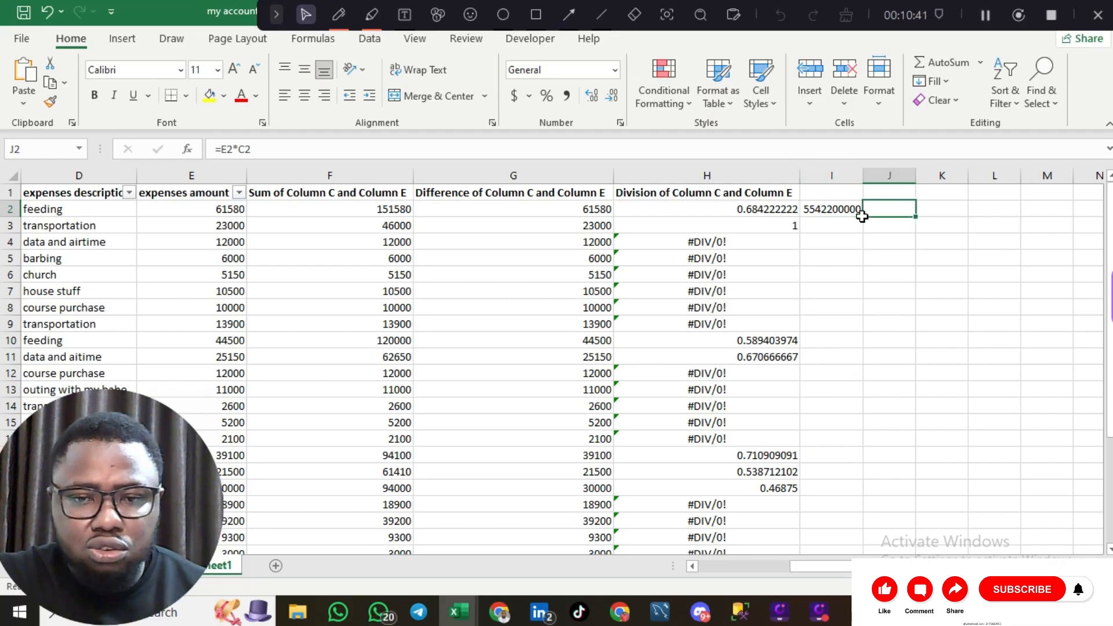
pyautogui.hscroll(-3, 845, 204)
pyautogui.click(844, 204)
pyautogui.hscroll(3, 851, 235)
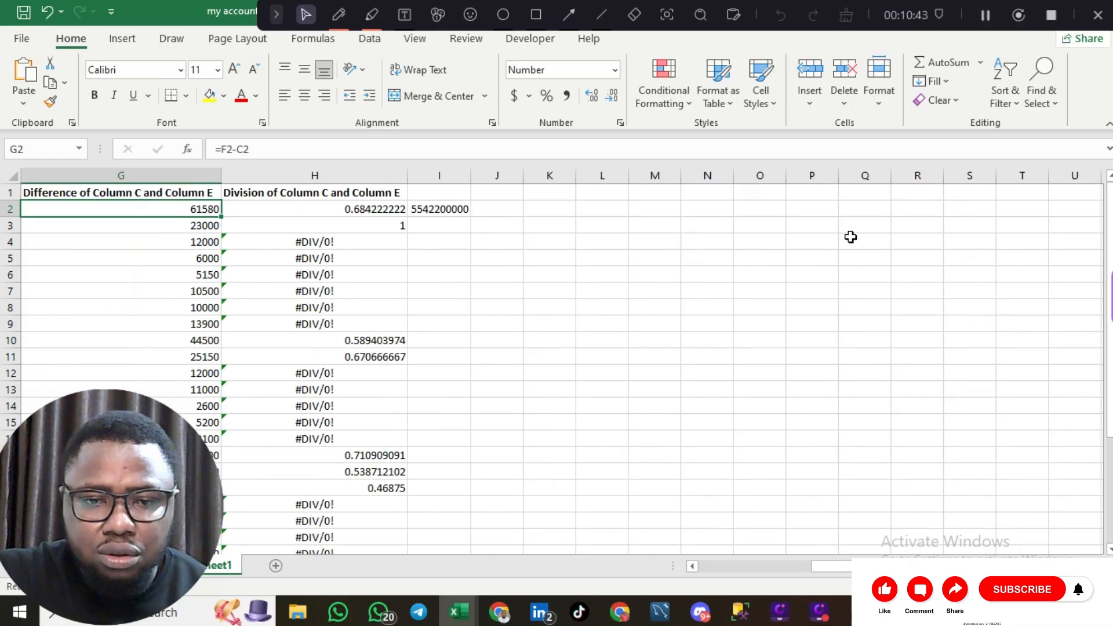
pyautogui.hscroll(-2, 850, 237)
pyautogui.click(848, 216)
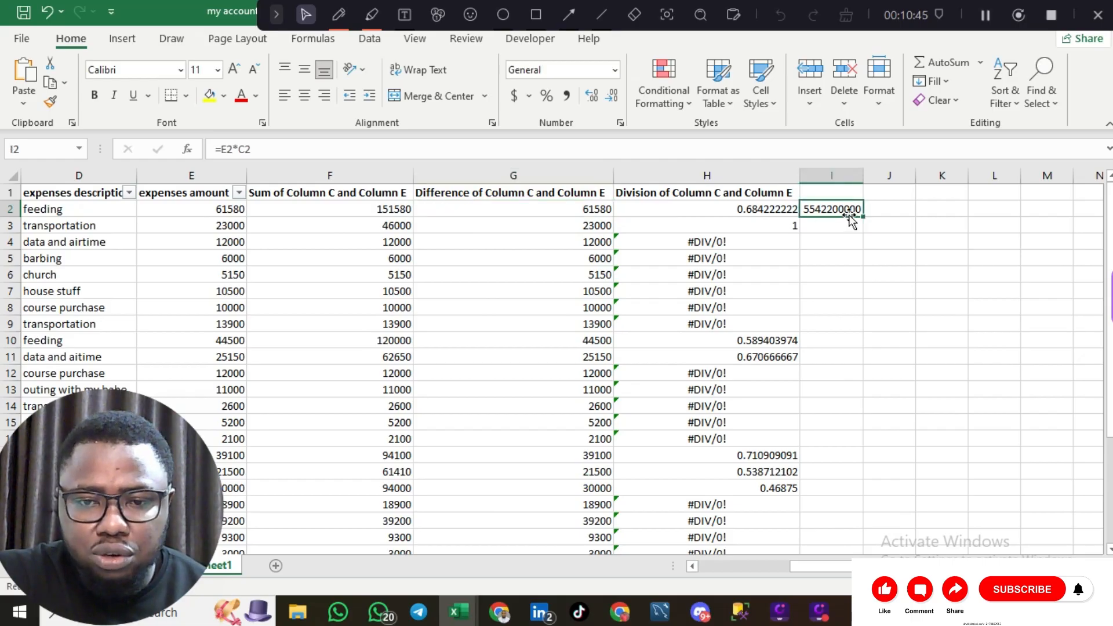
# - Fill the =E2*C2 formula down column I and turn on bold for header cell I1
pyautogui.doubleClick(864, 215)
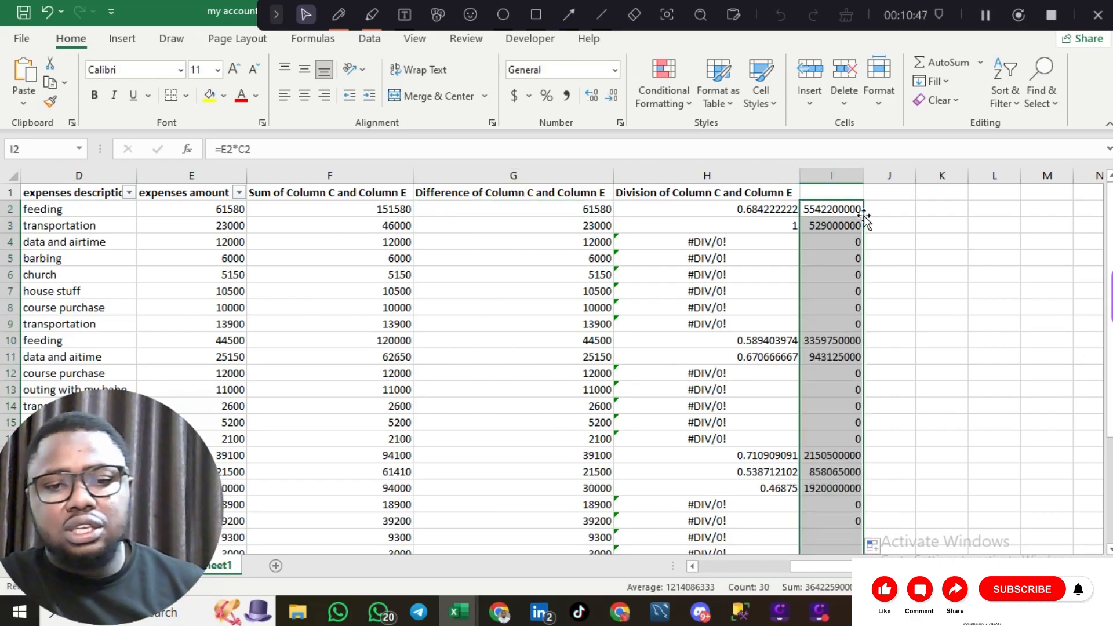
pyautogui.click(842, 192)
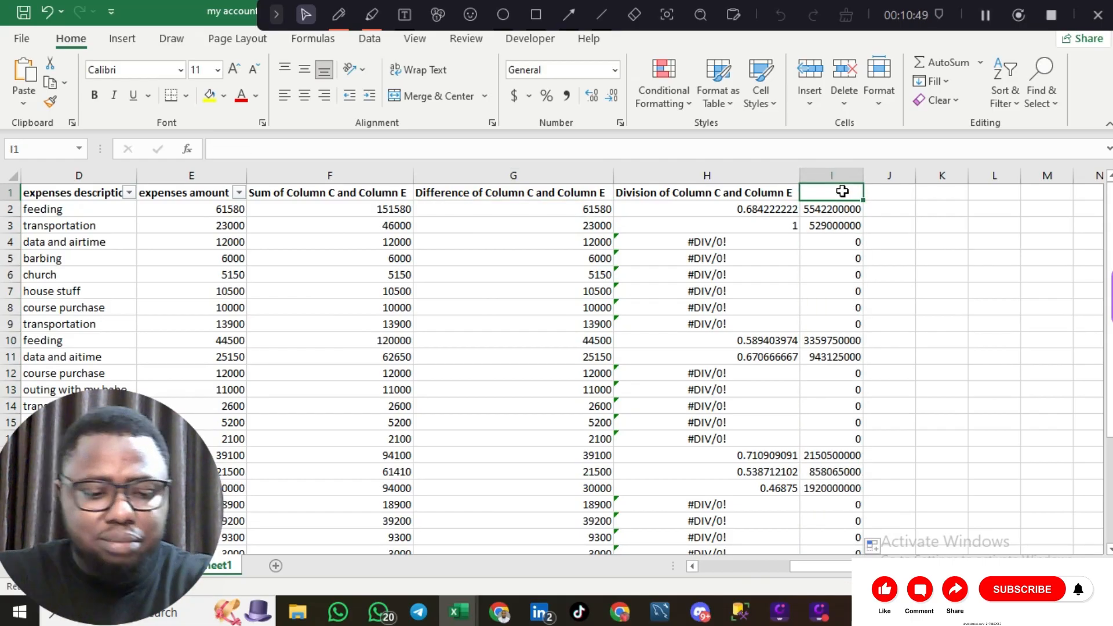
pyautogui.hotkey('ctrl', 'b')
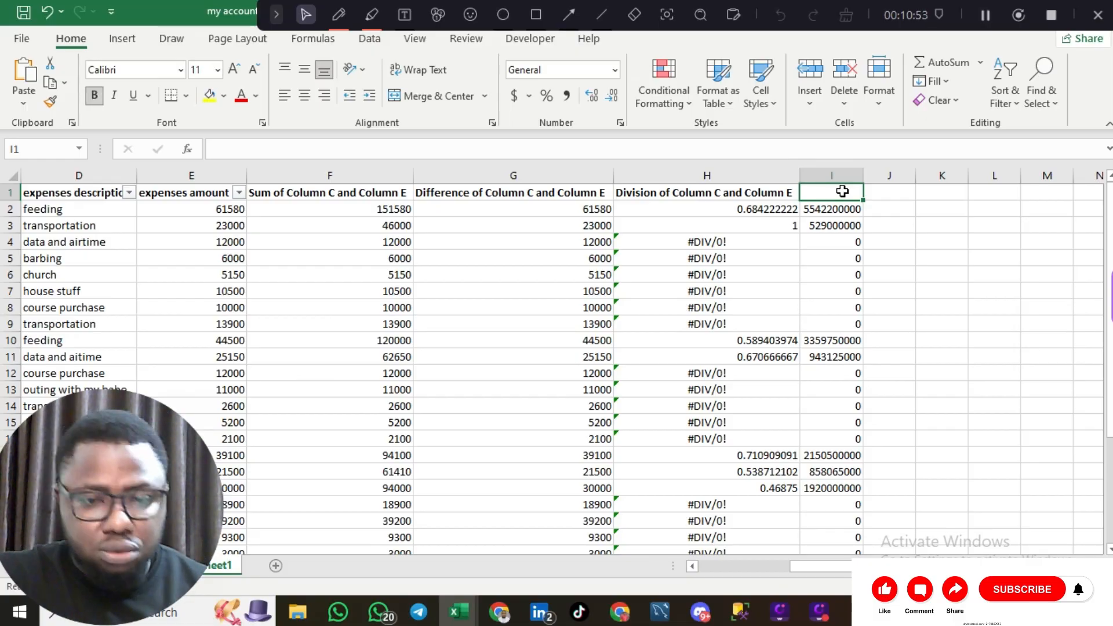
# - Make I1 read 'Multiply of Column C and Column E' and autofit column I
pyautogui.doubleClick(844, 191)
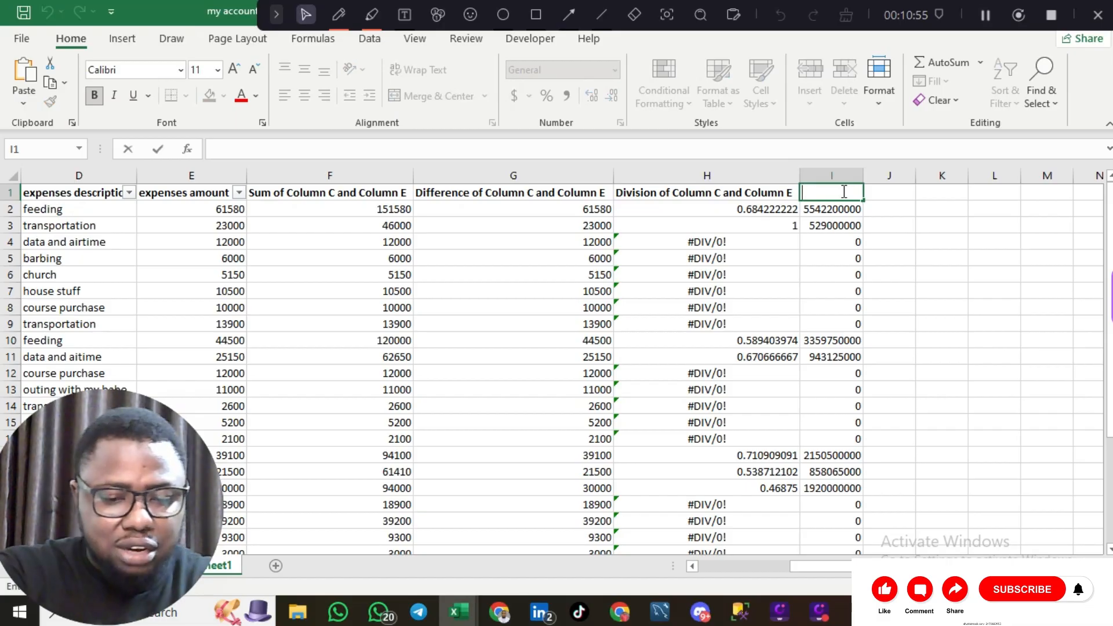
pyautogui.hotkey('ctrl', 'b')
pyautogui.write('Sum of Column C and Column E')
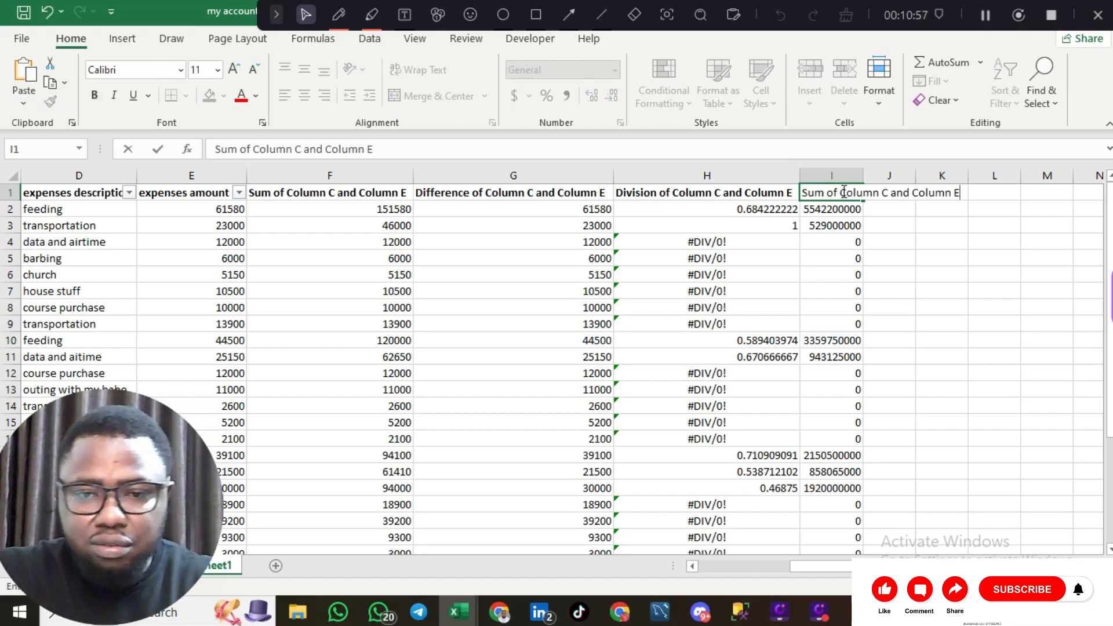
pyautogui.click(829, 192)
pyautogui.press('BackSpace')
pyautogui.press('BackSpace')
pyautogui.press('BackSpace')
pyautogui.press('BackSpace')
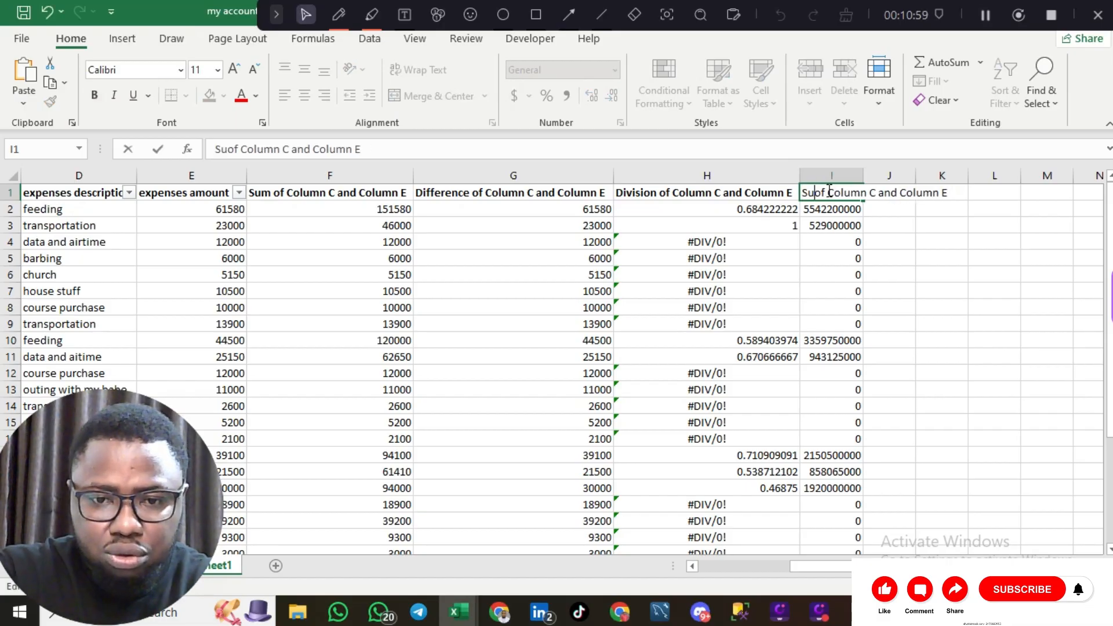
pyautogui.write('Multi')
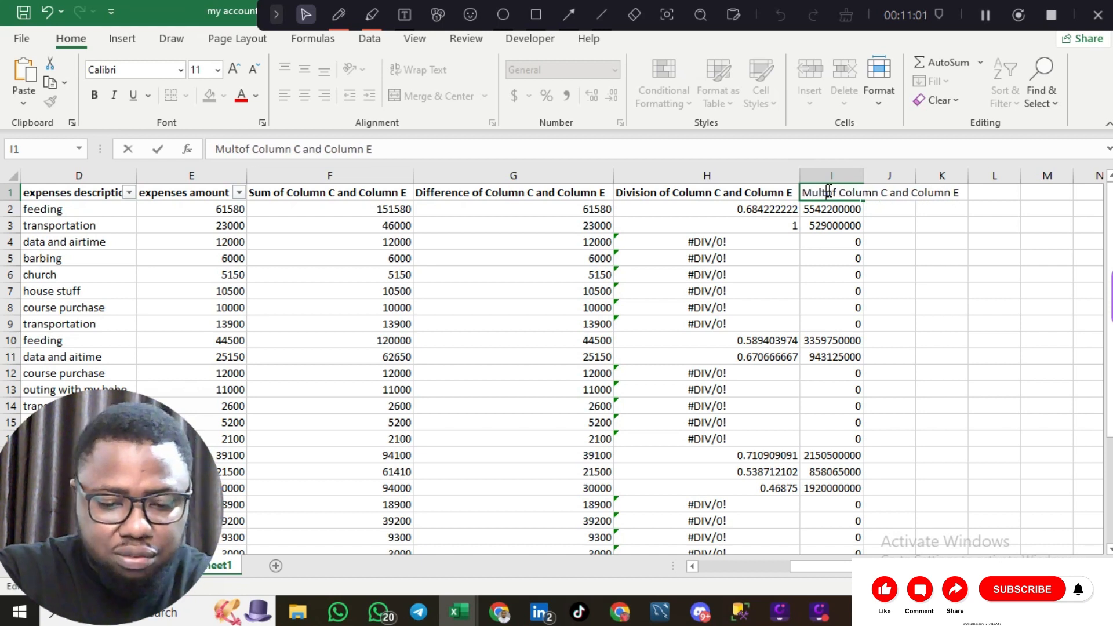
pyautogui.write('y')
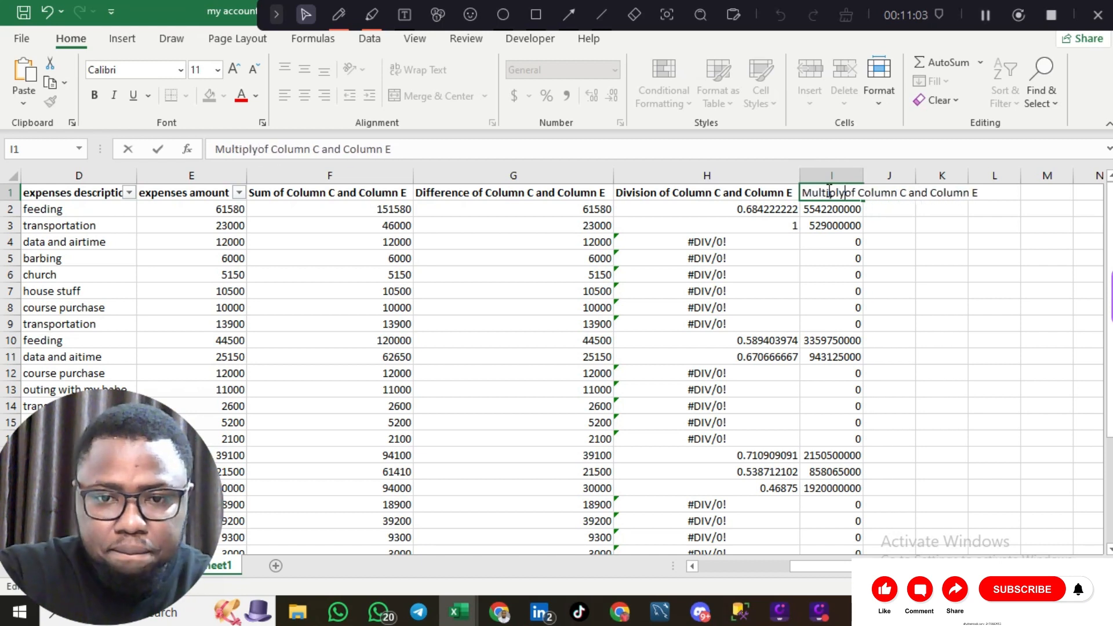
pyautogui.click(862, 174)
pyautogui.doubleClick(864, 173)
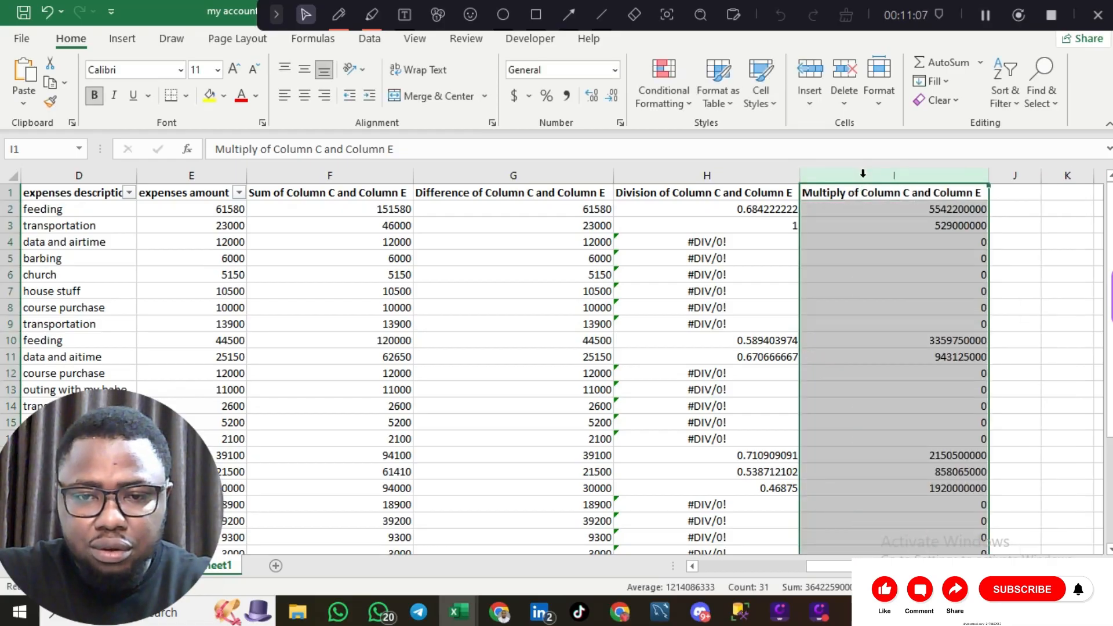